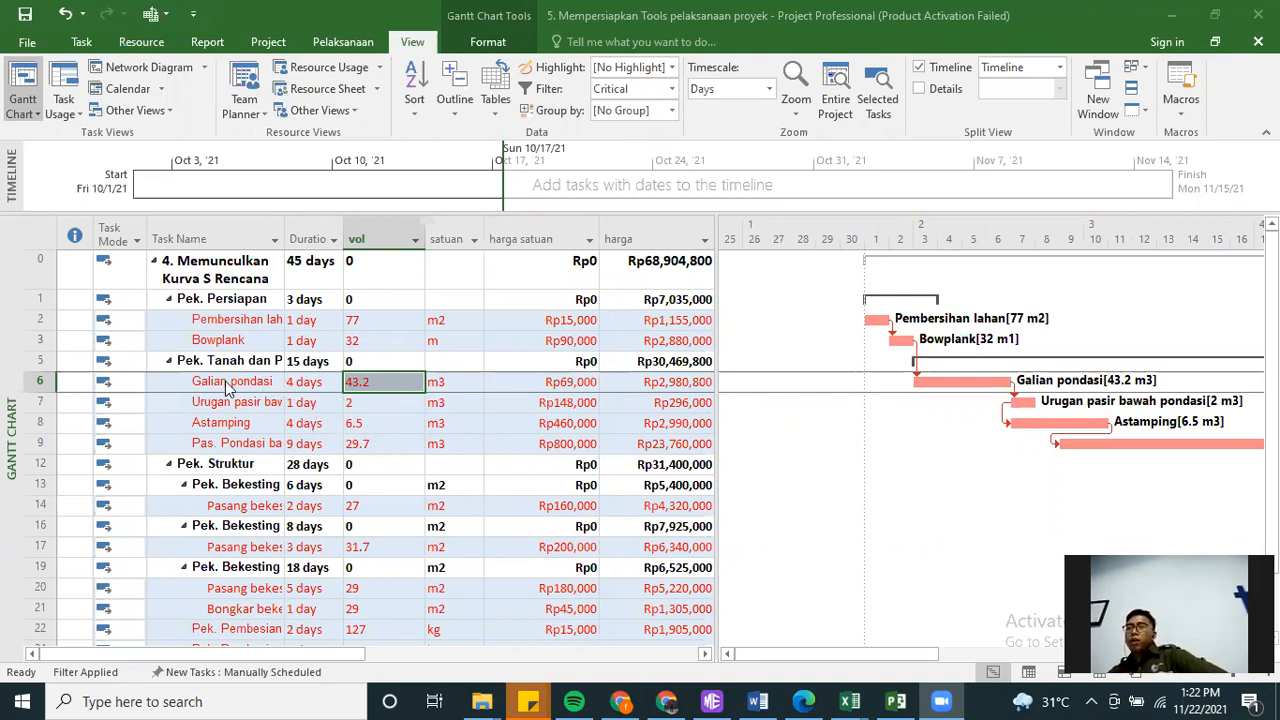
Check the Galian pondasi volume in the schedule and switch to the Latihan LULU workbook in Excel
{"action": "left_click", "coordinate": [401, 382]}
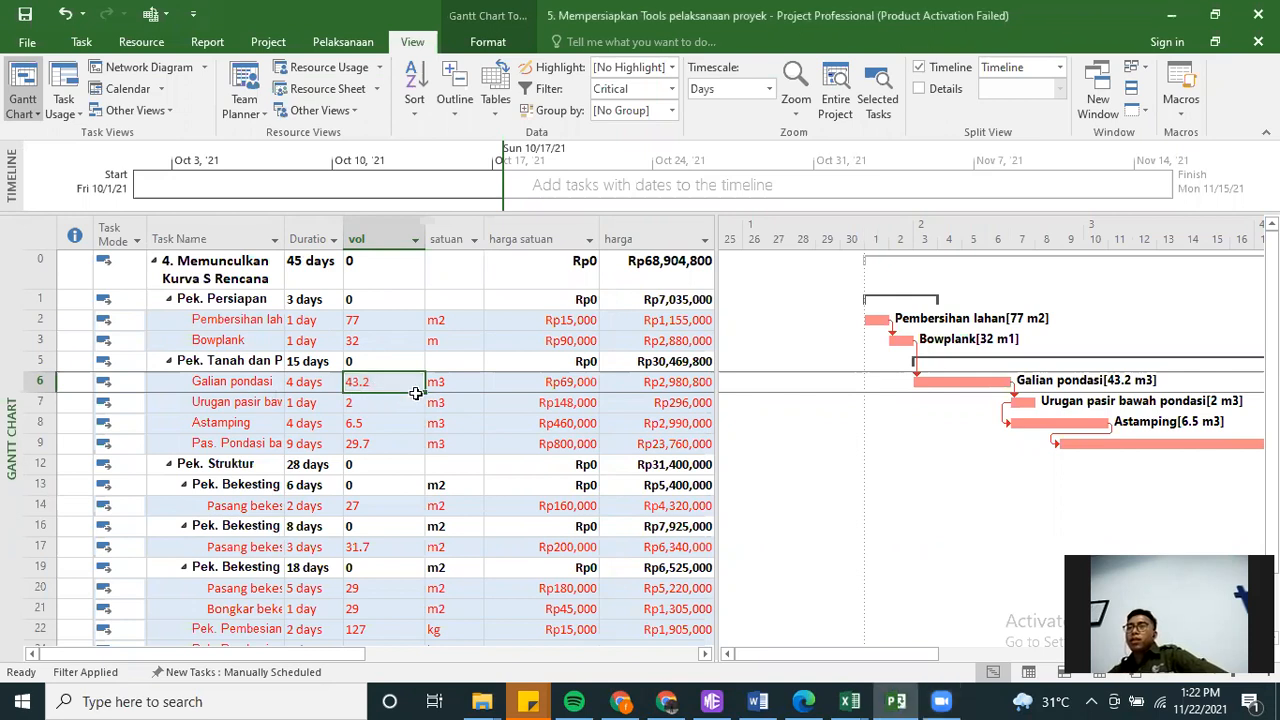
{"action": "left_click", "coordinate": [398, 416]}
{"action": "left_click", "coordinate": [384, 381]}
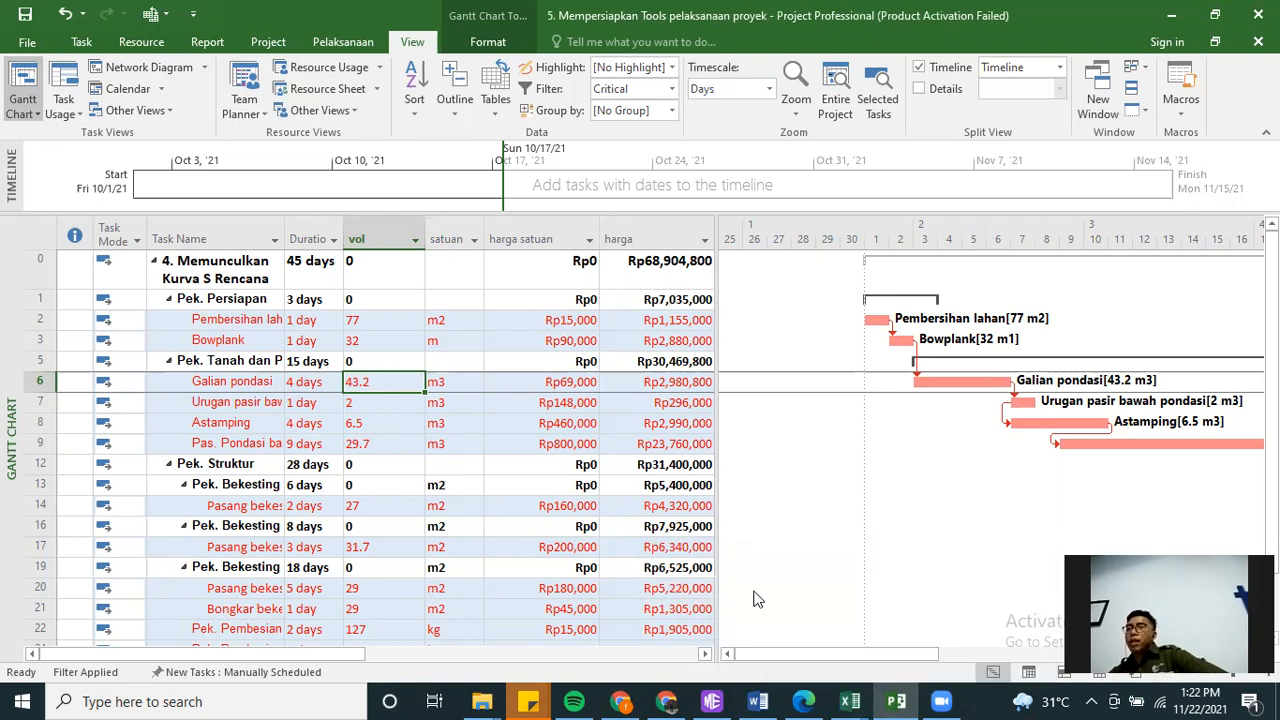
{"action": "left_click", "coordinate": [850, 701]}
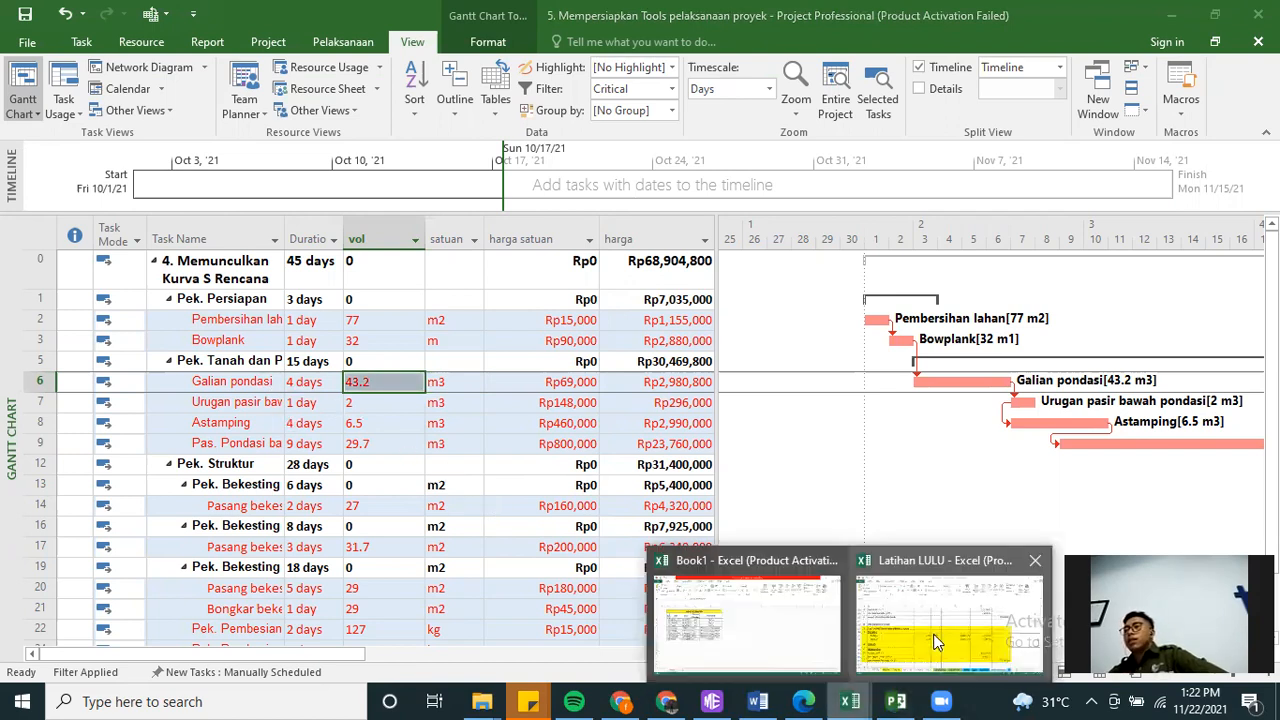
{"action": "left_click", "coordinate": [932, 633]}
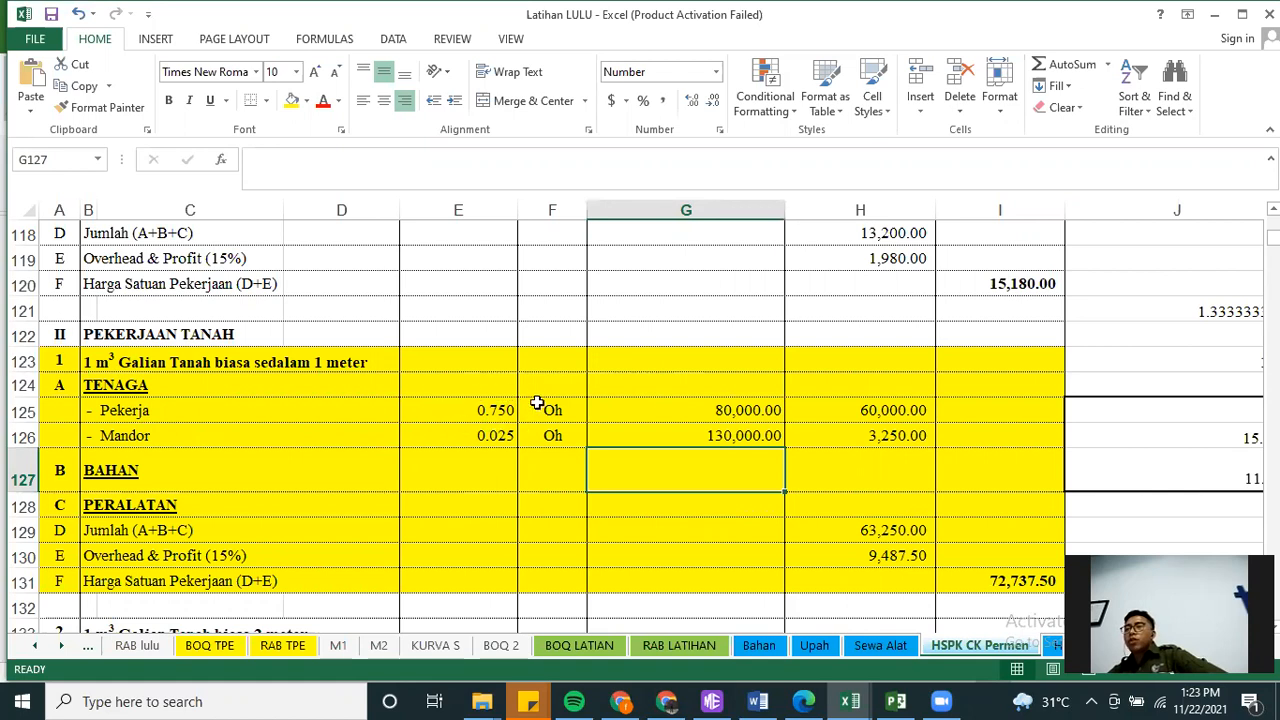
Enter the note "koef = 1/prod" in cell G122, above the 1 m3 Galian Tanah analysis
{"action": "left_click", "coordinate": [634, 333]}
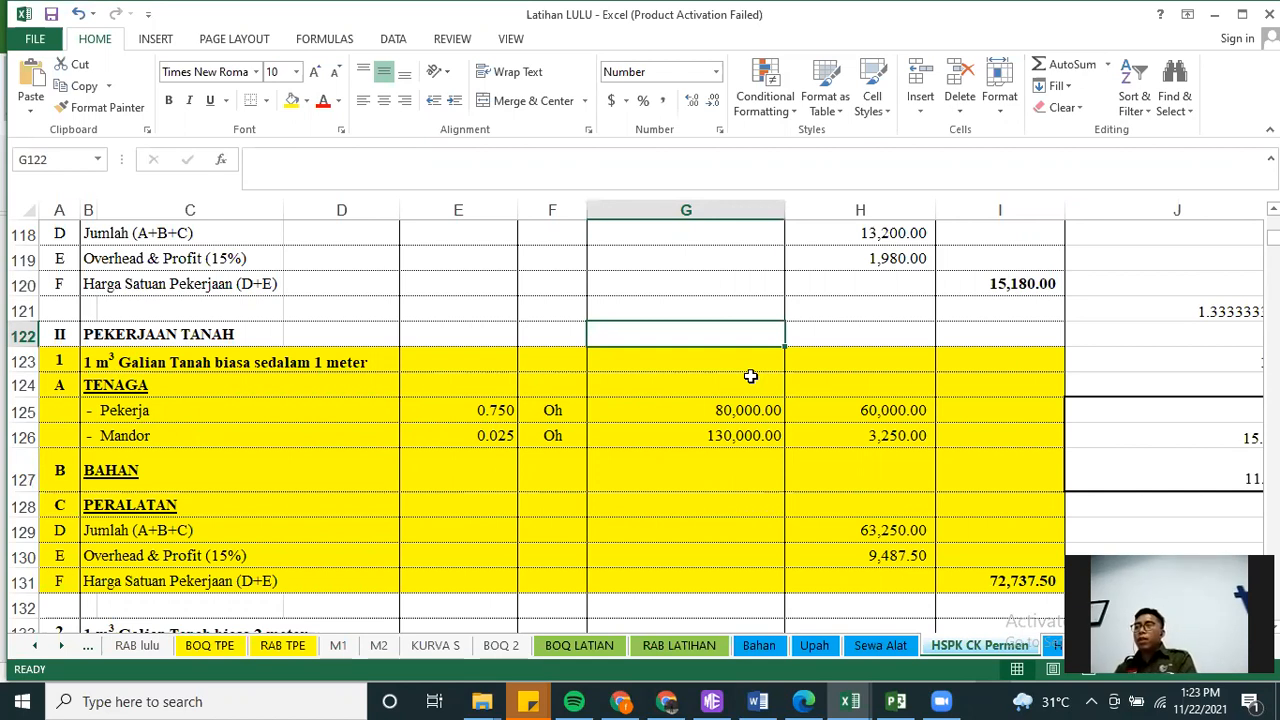
{"action": "type", "text": "koef"}
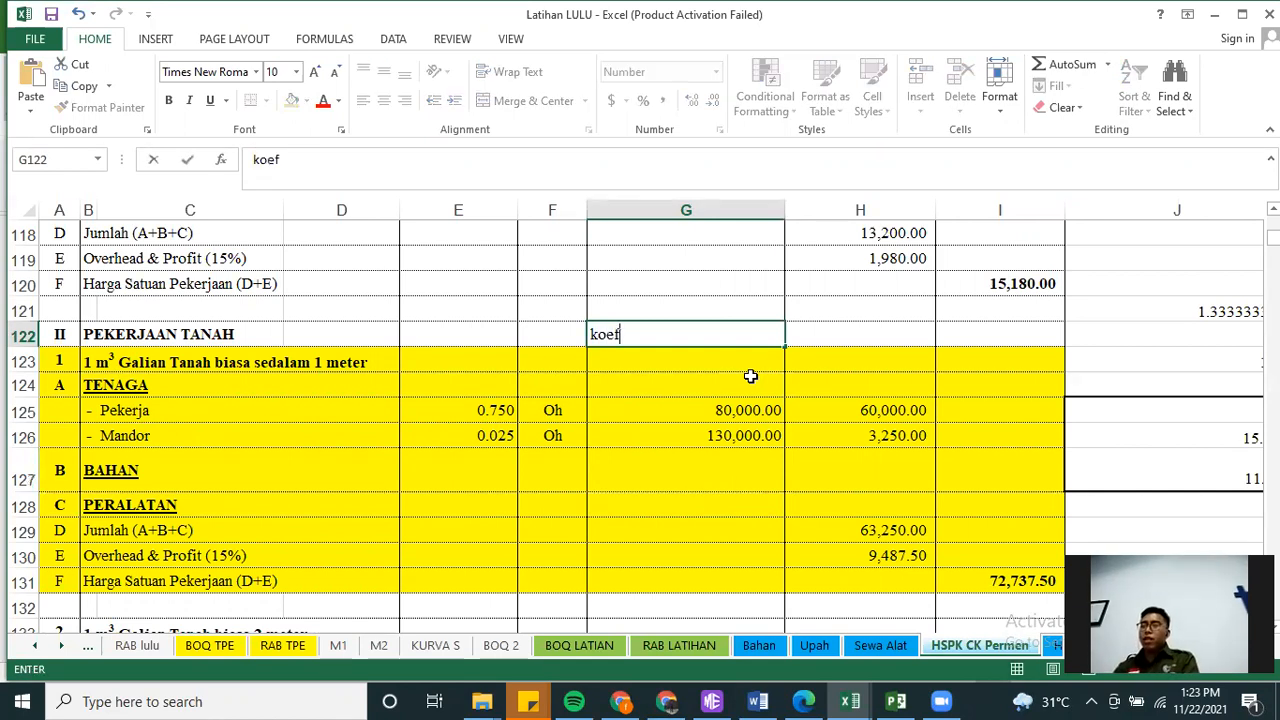
{"action": "type", "text": " = 1/prod"}
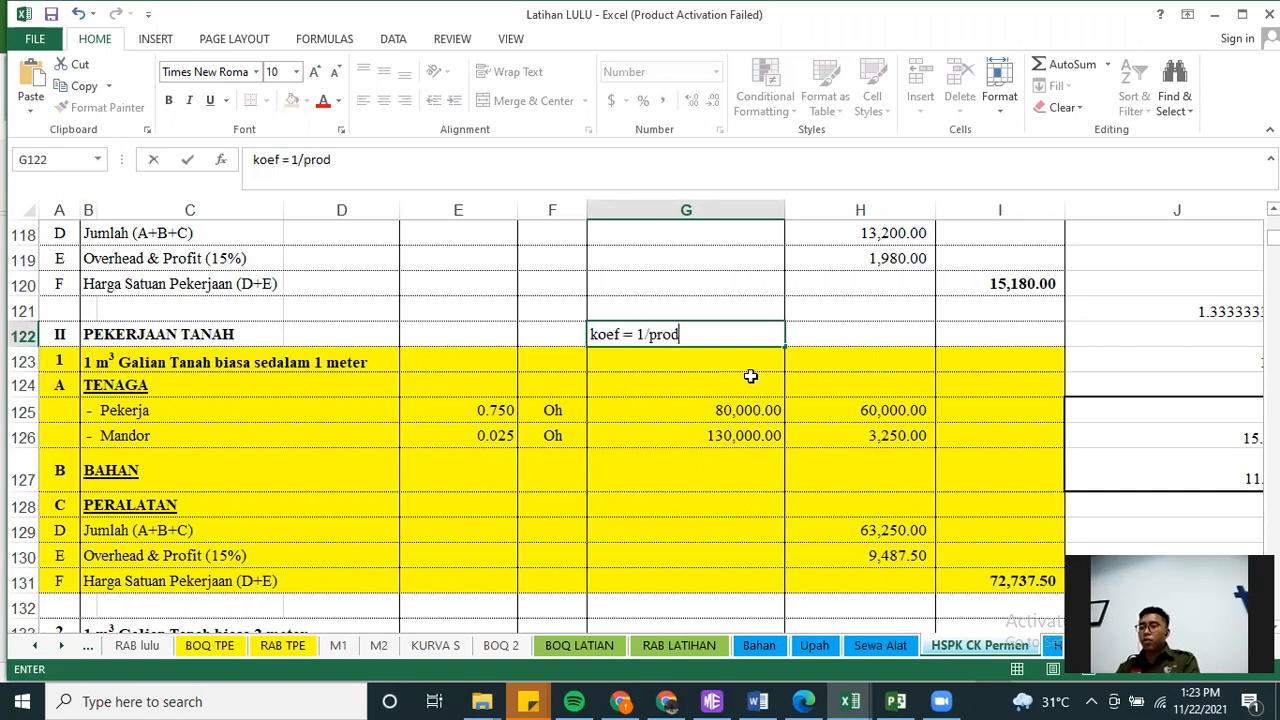
{"action": "key", "text": "Return"}
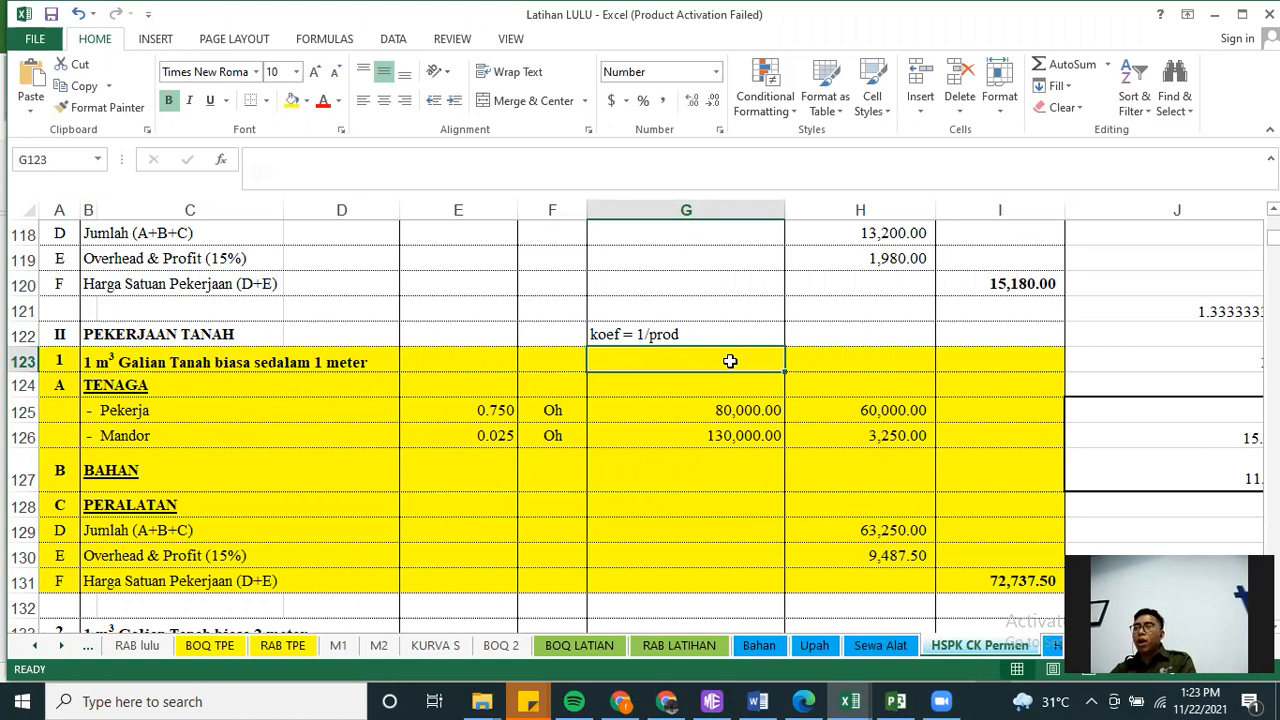
Calculate the worker's daily productivity in G123 as 1 divided by the Pekerja coefficient in E125
{"action": "type", "text": "="}
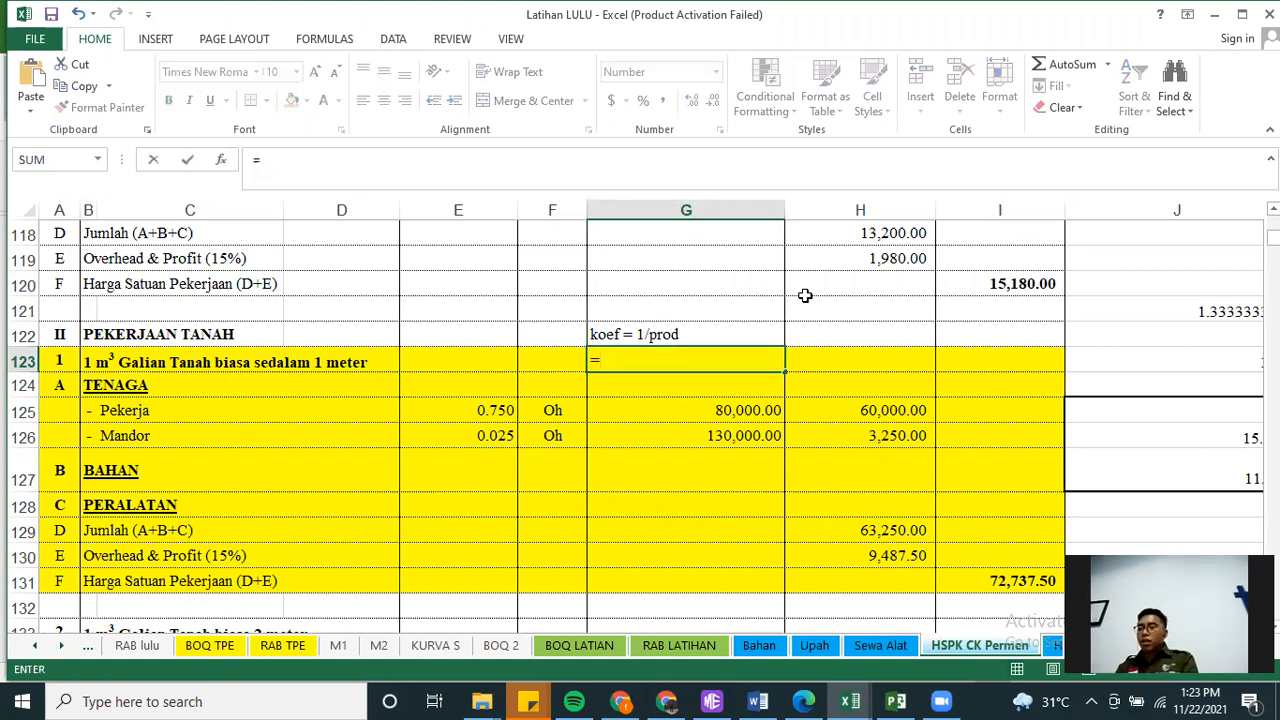
{"action": "type", "text": "1/"}
{"action": "left_click", "coordinate": [468, 413]}
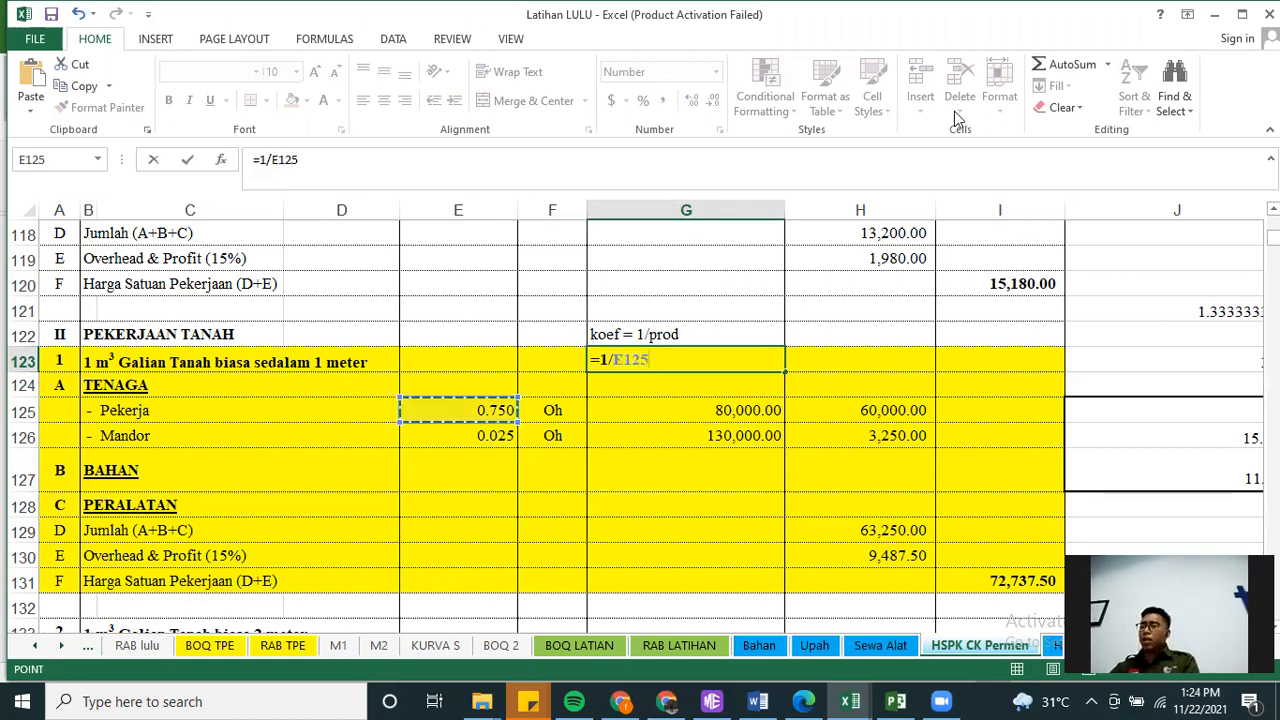
{"action": "key", "text": "Return"}
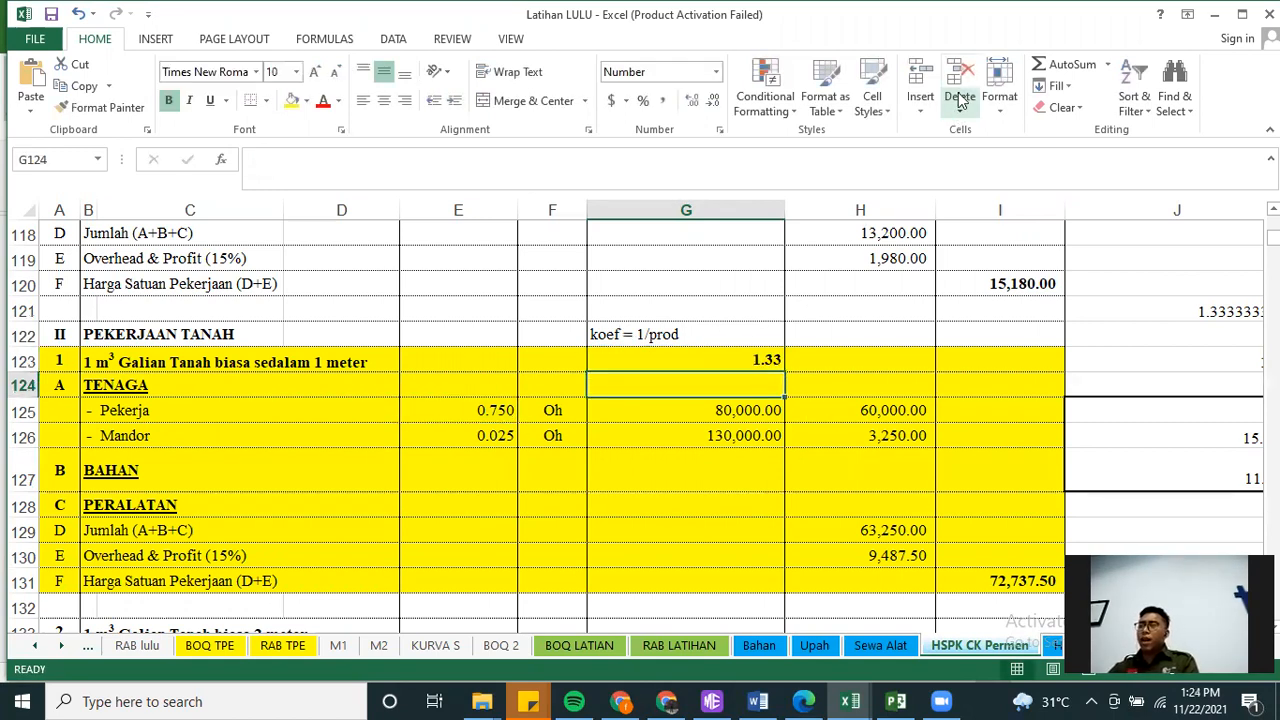
{"action": "left_click", "coordinate": [763, 360]}
Label the productivity value with the unit "m3/hari" in cell H123
{"action": "left_click", "coordinate": [831, 357]}
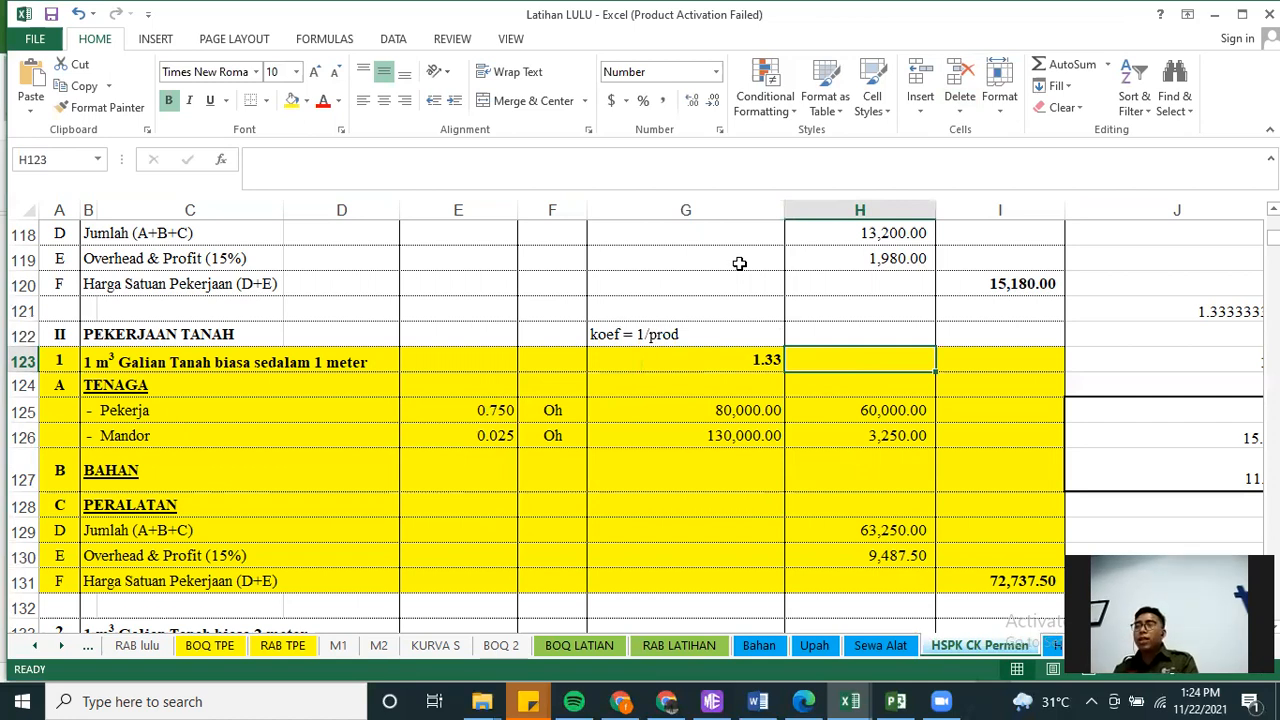
{"action": "type", "text": "m3"}
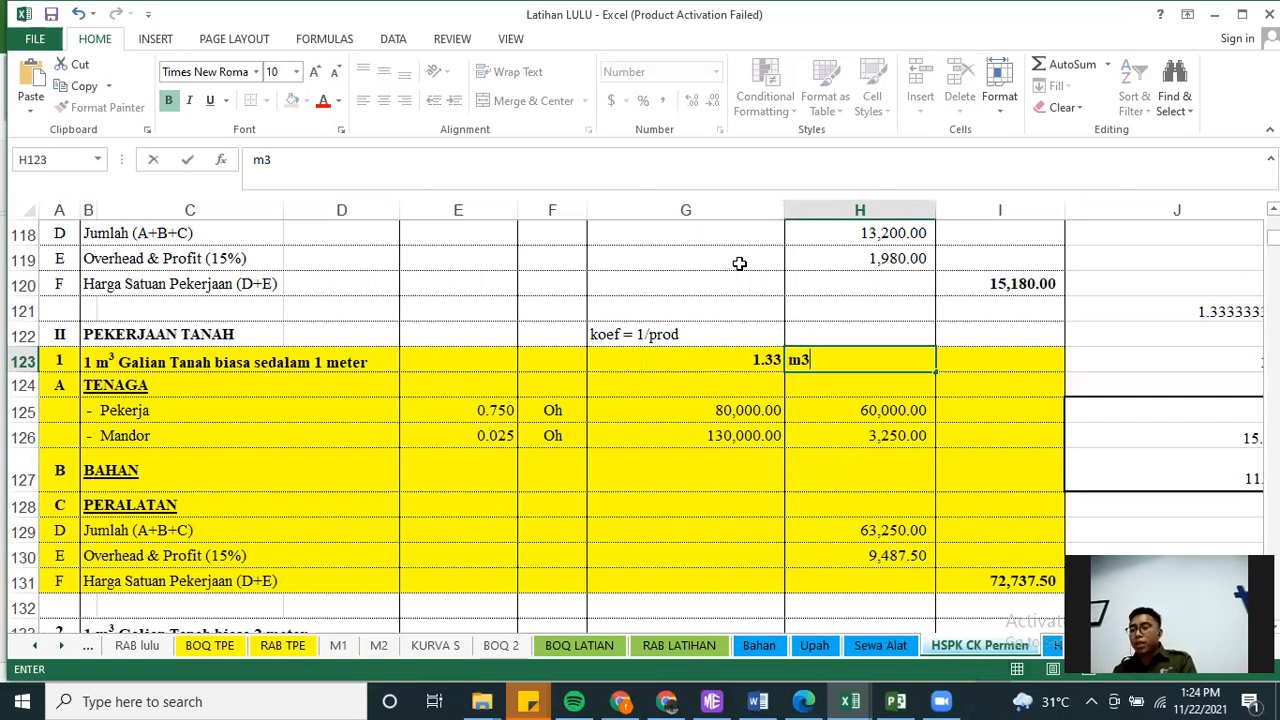
{"action": "type", "text": "/har"}
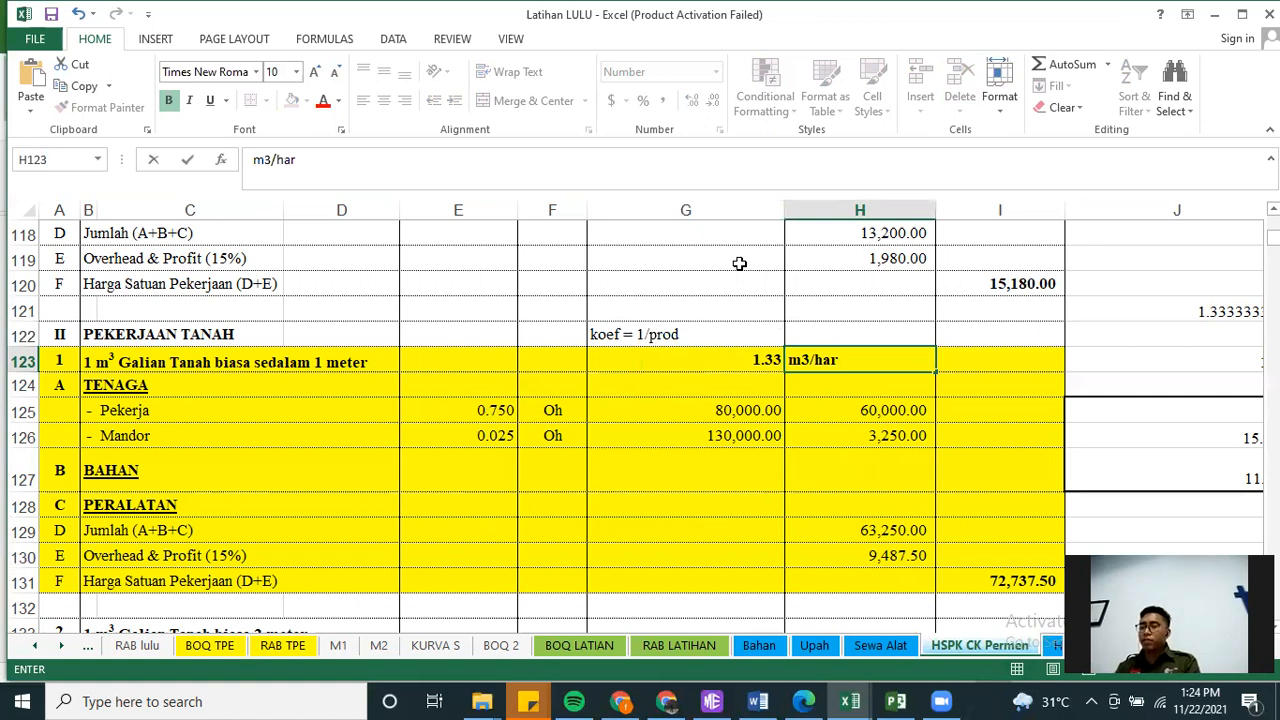
{"action": "key", "text": "Return"}
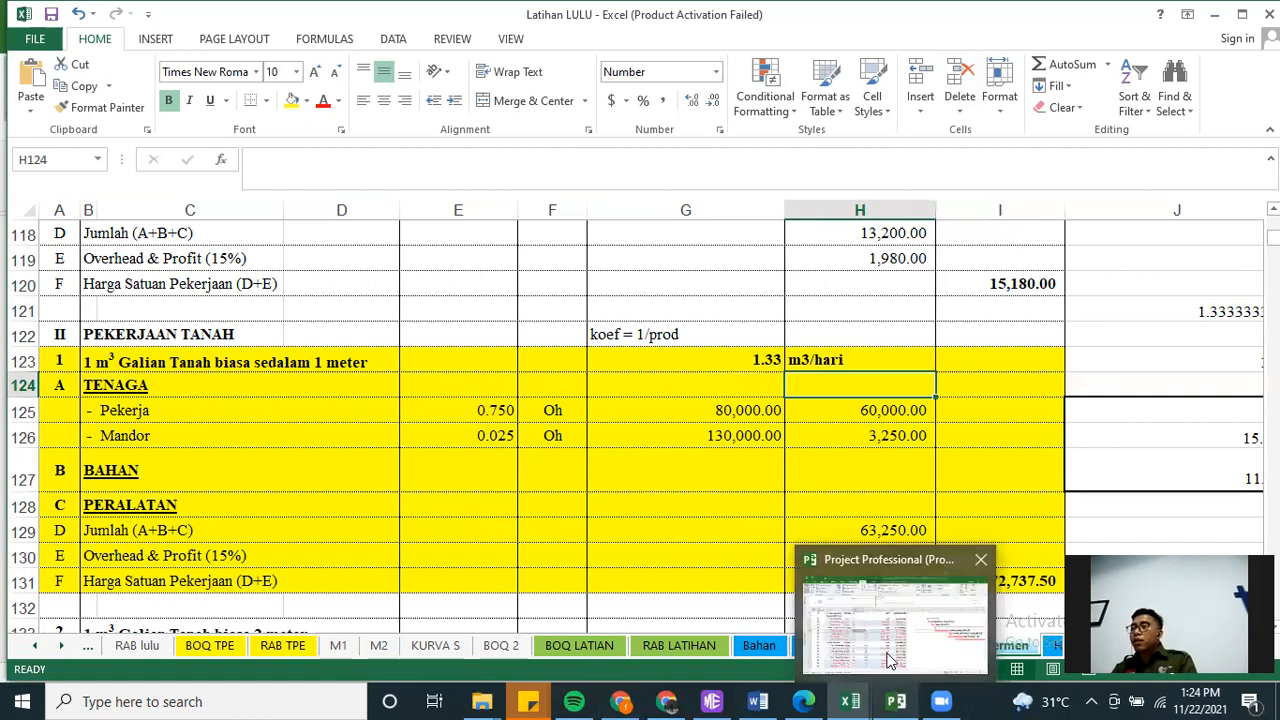
Check the schedule in Project, return to the Latihan LULU workbook and review the productivity value and unit in row 123
{"action": "left_click", "coordinate": [890, 660]}
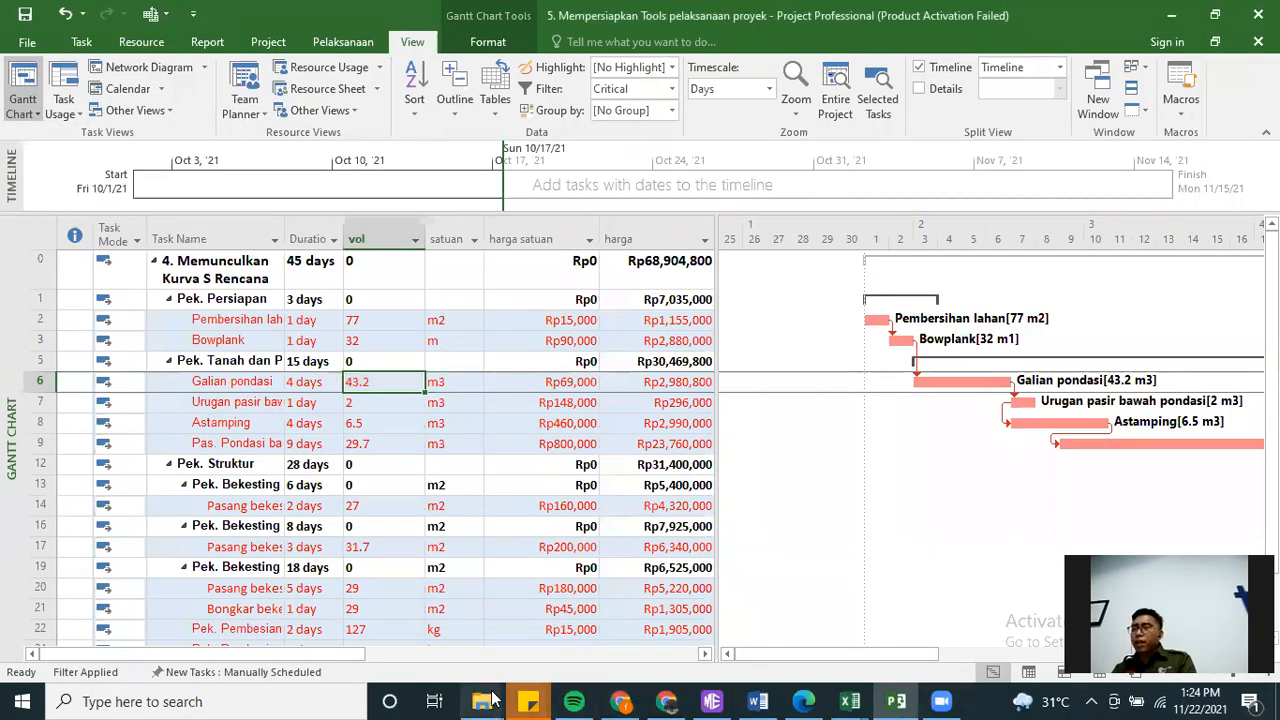
{"action": "mouse_move", "coordinate": [485, 701]}
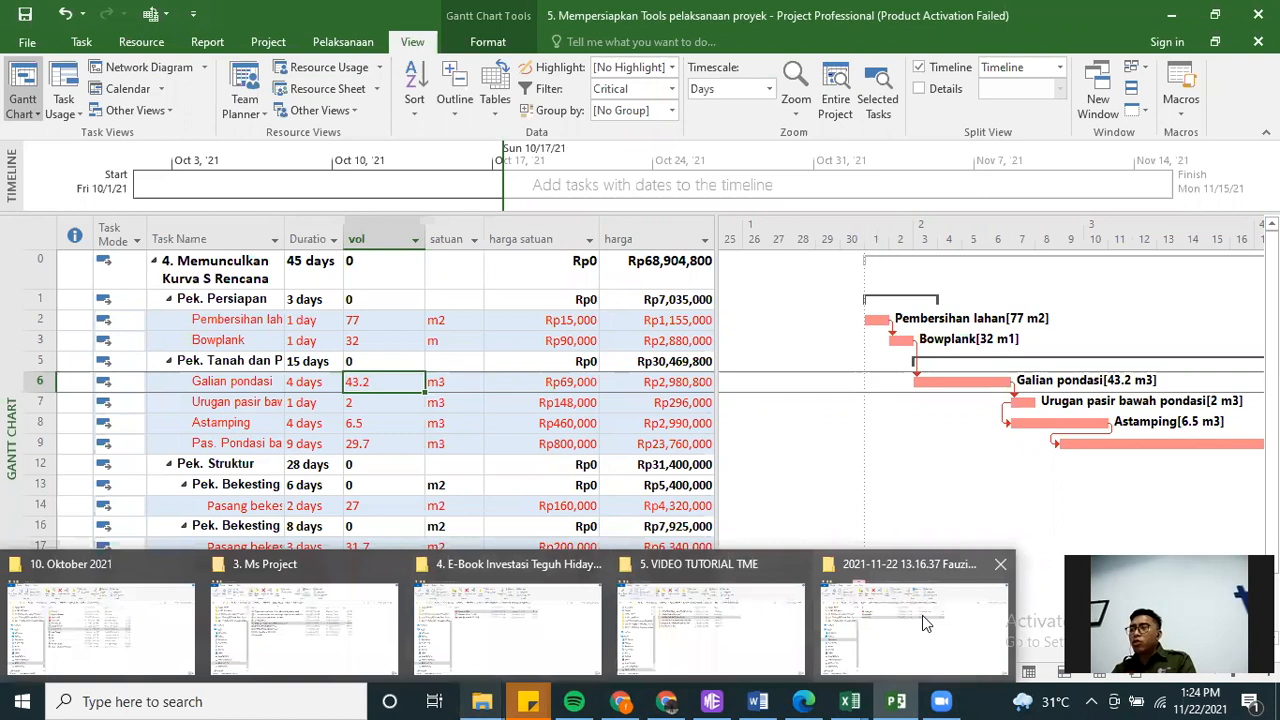
{"action": "mouse_move", "coordinate": [852, 700]}
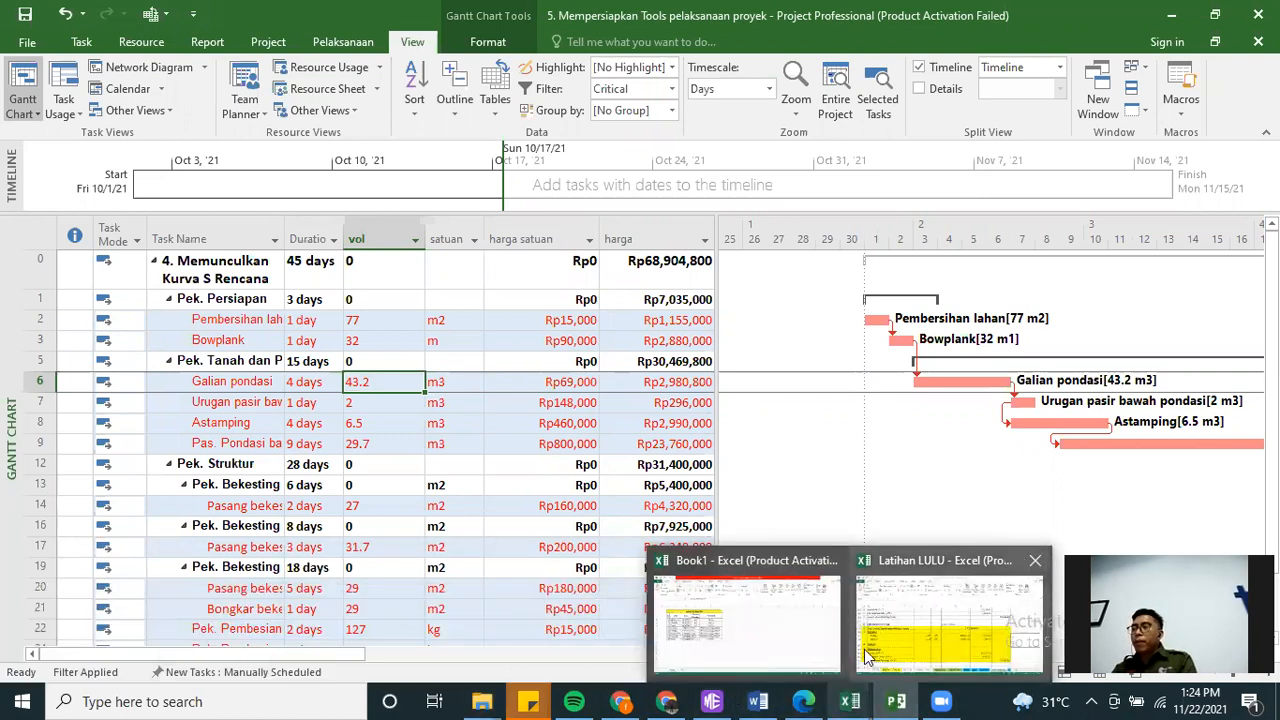
{"action": "left_click", "coordinate": [945, 620]}
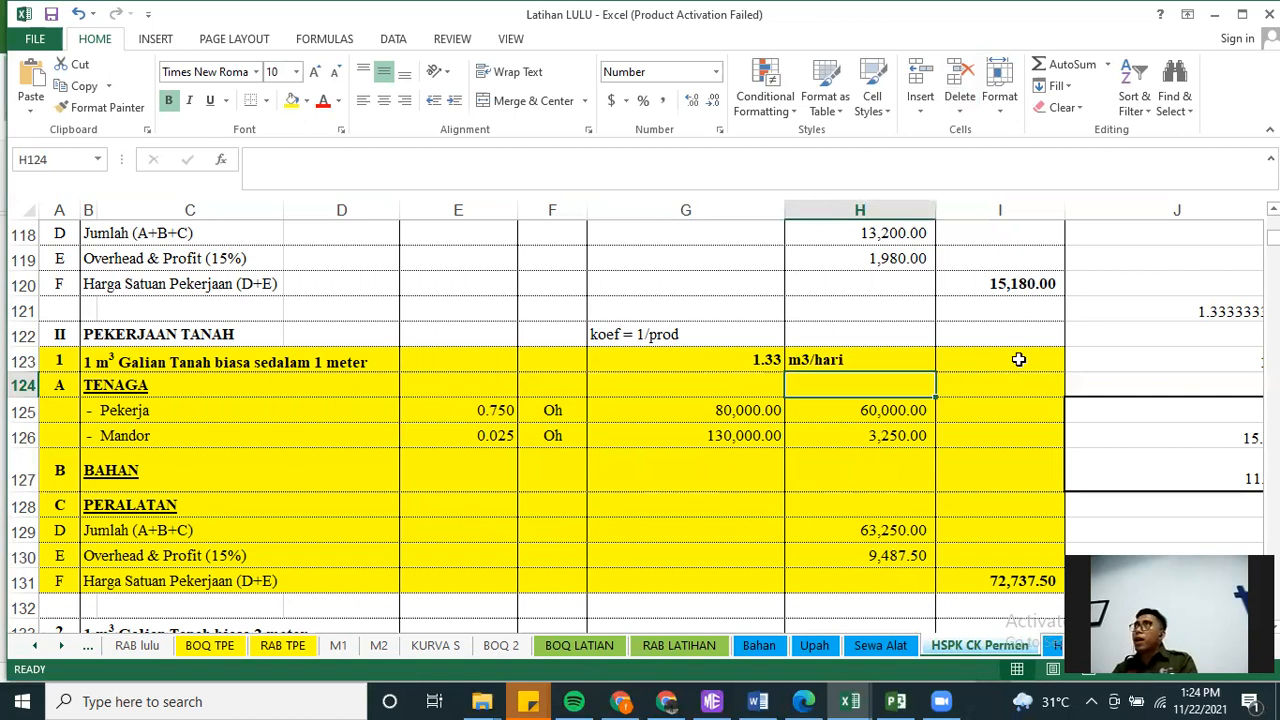
{"action": "left_click", "coordinate": [816, 362]}
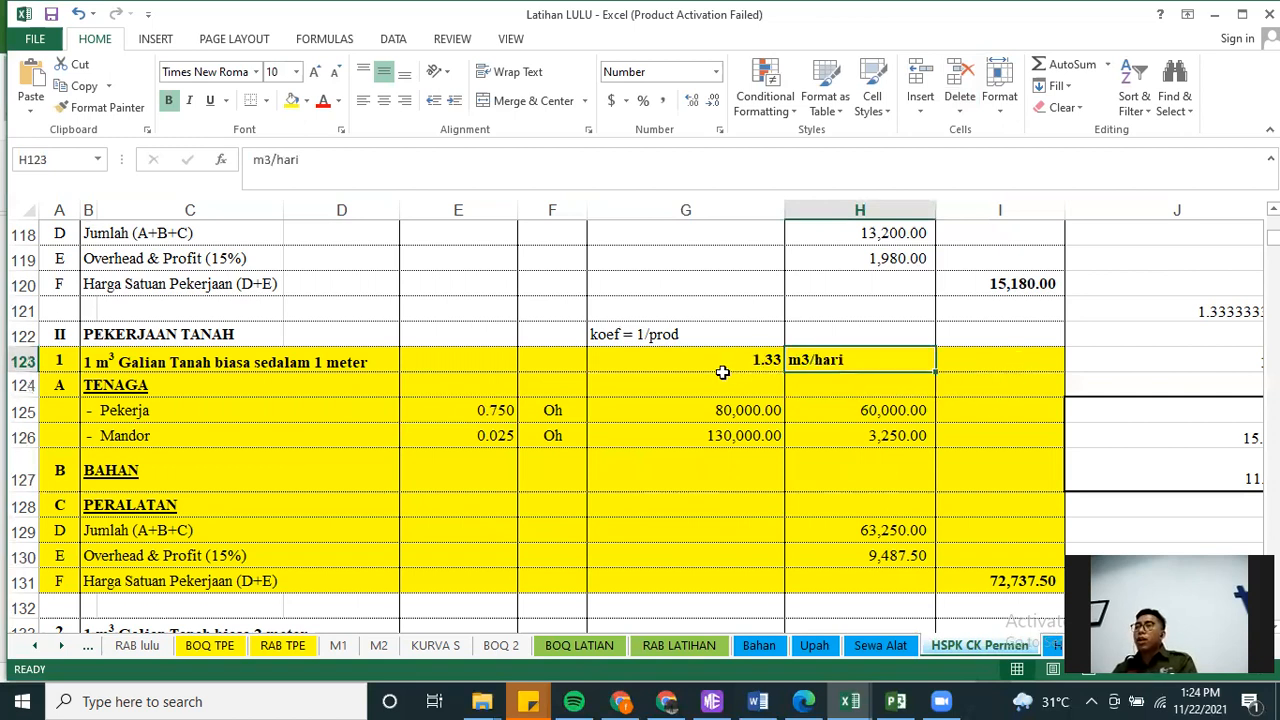
{"action": "left_click", "coordinate": [720, 361]}
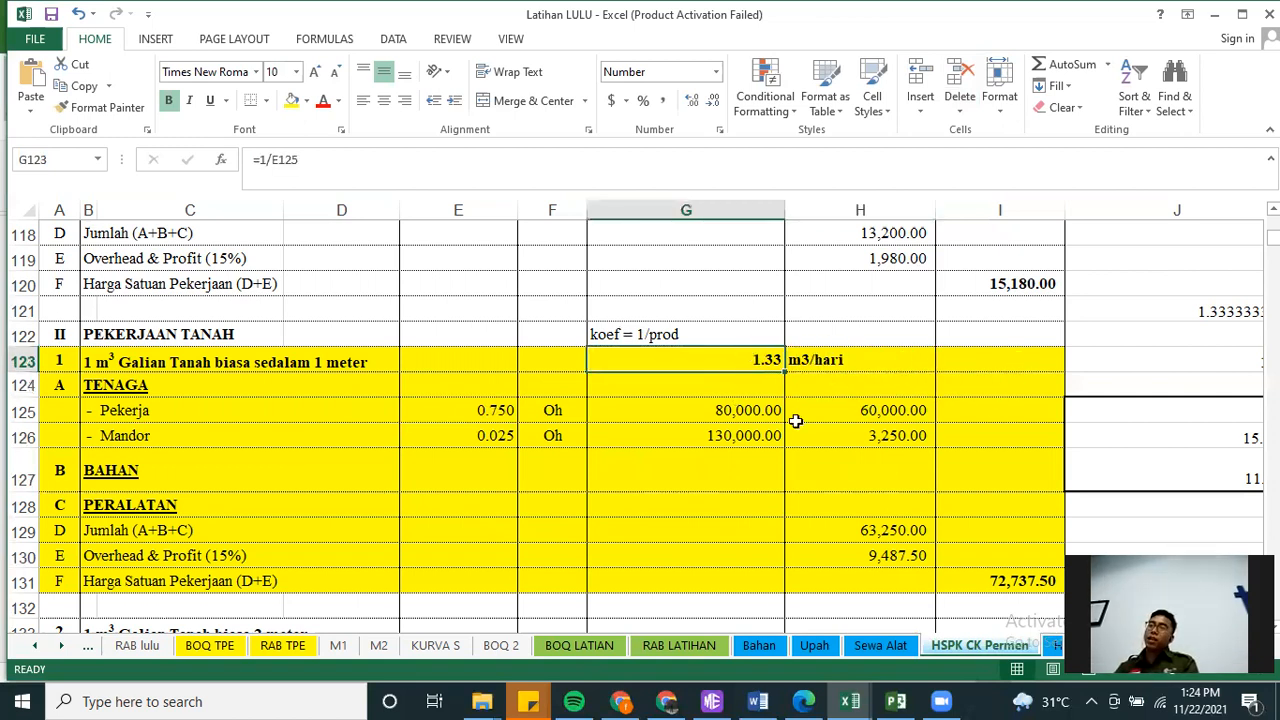
Enter 7 as the number of workers in cell I123
{"action": "left_click", "coordinate": [996, 365]}
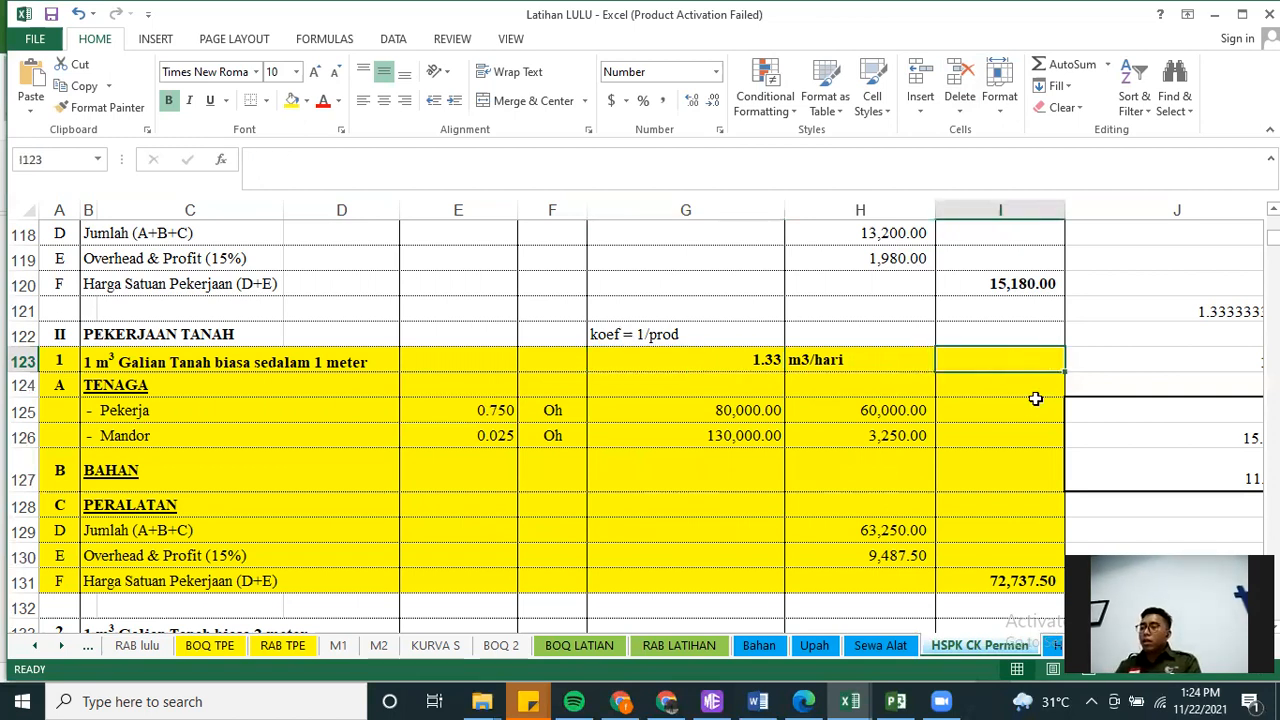
{"action": "key", "text": "Left"}
{"action": "key", "text": "Right"}
{"action": "type", "text": "7"}
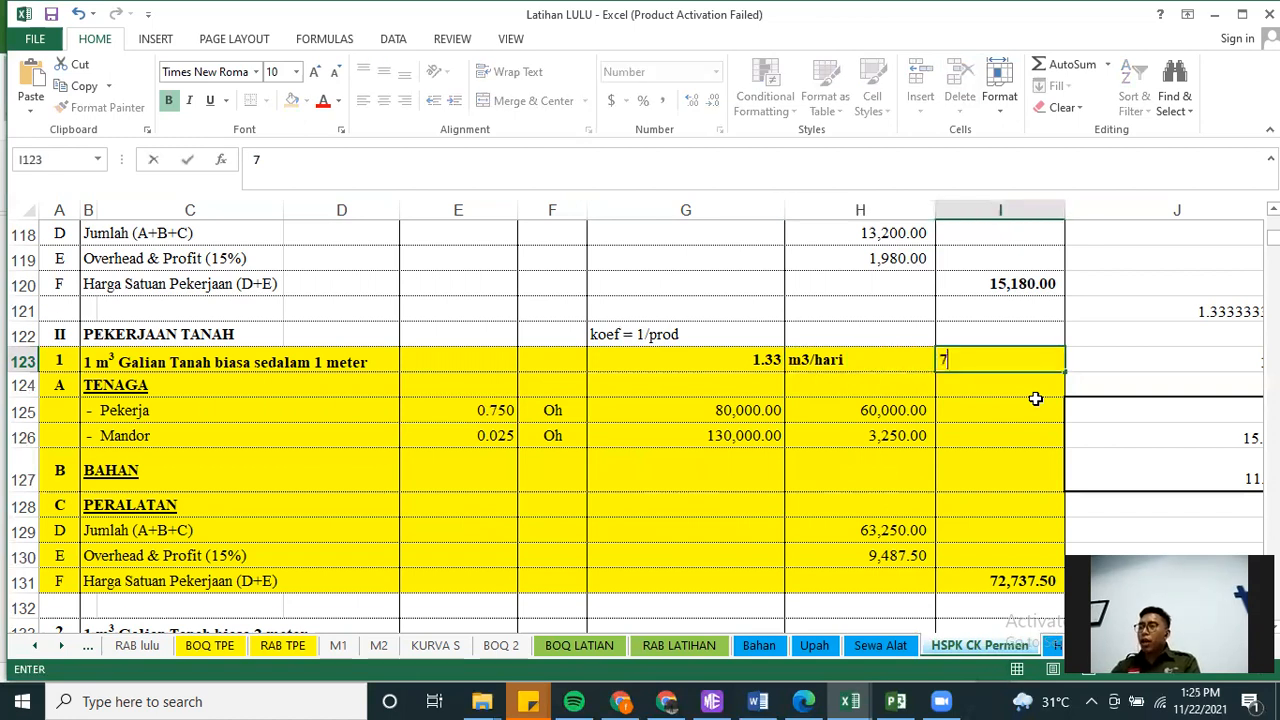
{"action": "key", "text": "Return"}
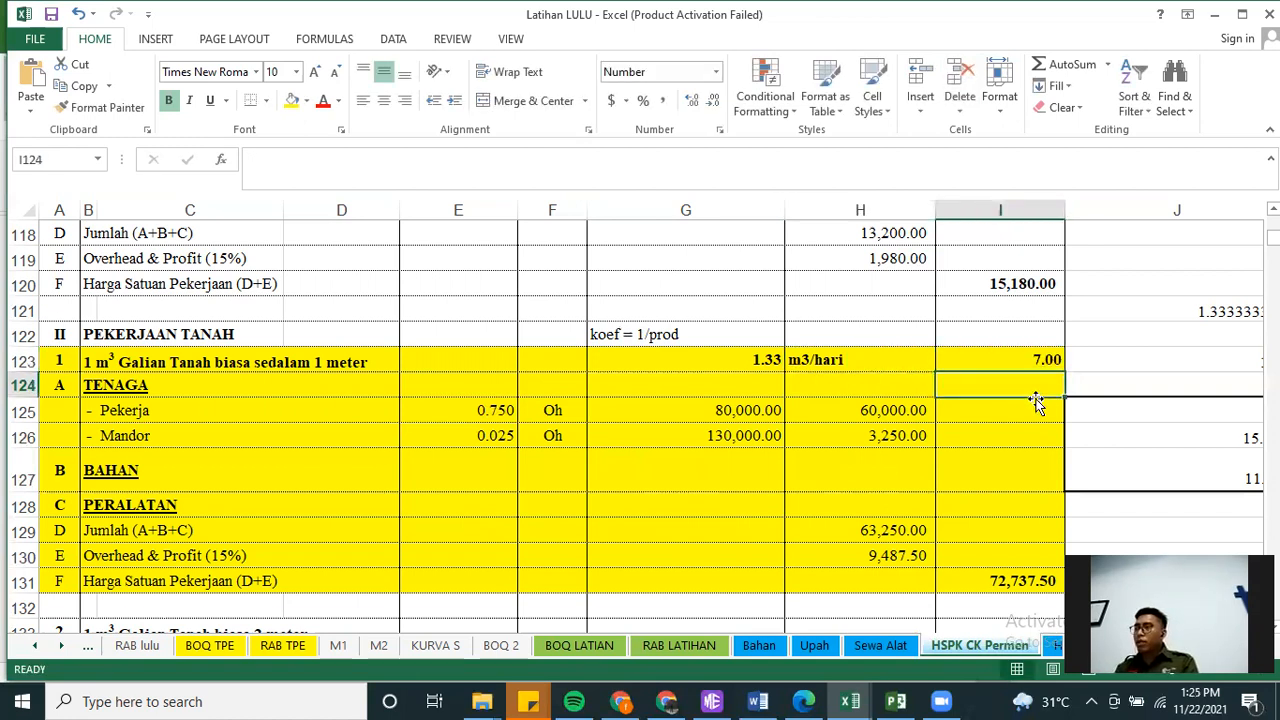
Calculate the crew's daily output in I124 by multiplying the productivity in G123 by the value in I123
{"action": "type", "text": "="}
{"action": "key", "text": "Left"}
{"action": "key", "text": "Up"}
{"action": "key", "text": "Left"}
{"action": "type", "text": "*"}
{"action": "key", "text": "Up"}
{"action": "key", "text": "Return"}
{"action": "left_click", "coordinate": [1035, 393]}
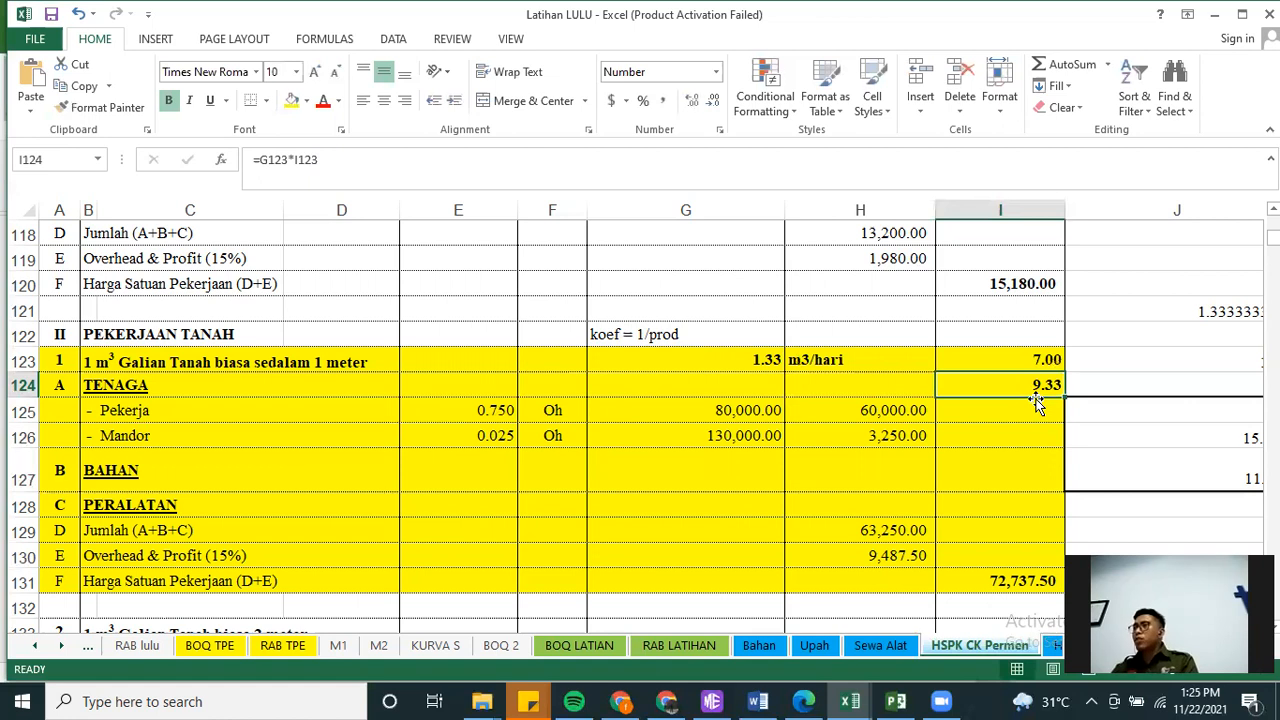
Label the crew's daily output with the unit "m3/hari" in cell J124
{"action": "left_click", "coordinate": [1091, 388]}
{"action": "type", "text": "m"}
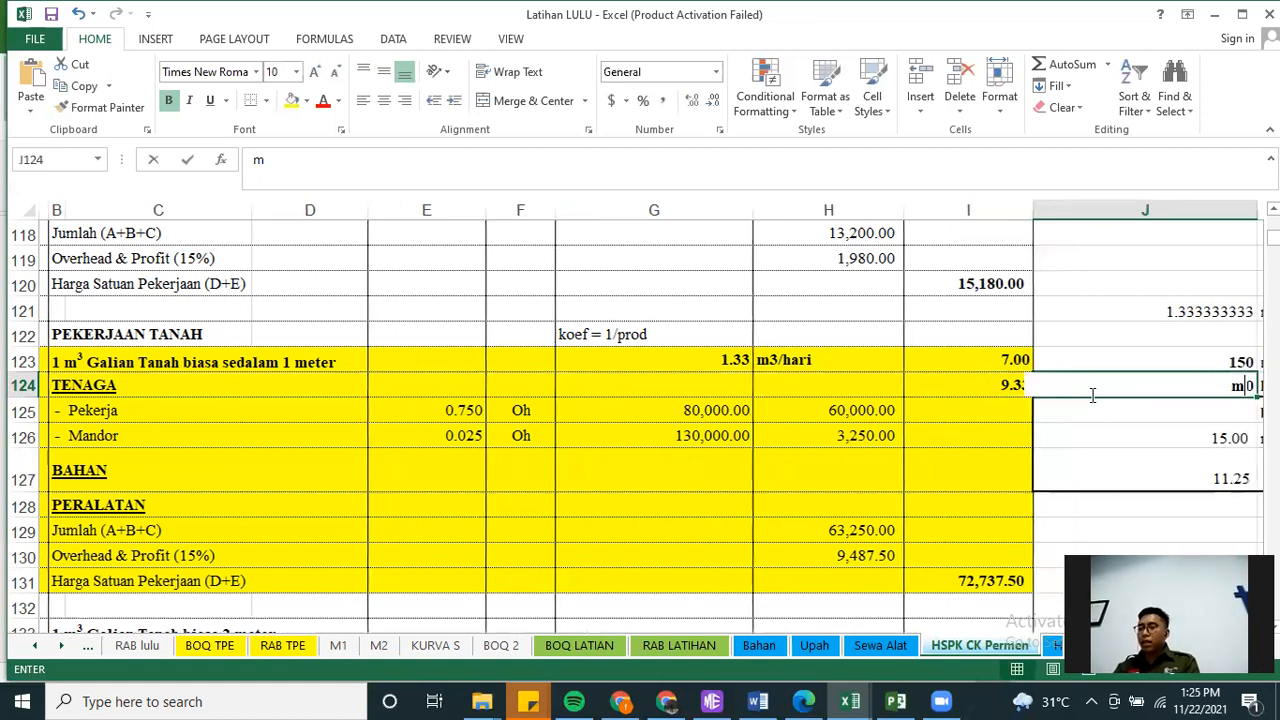
{"action": "type", "text": "3/hari"}
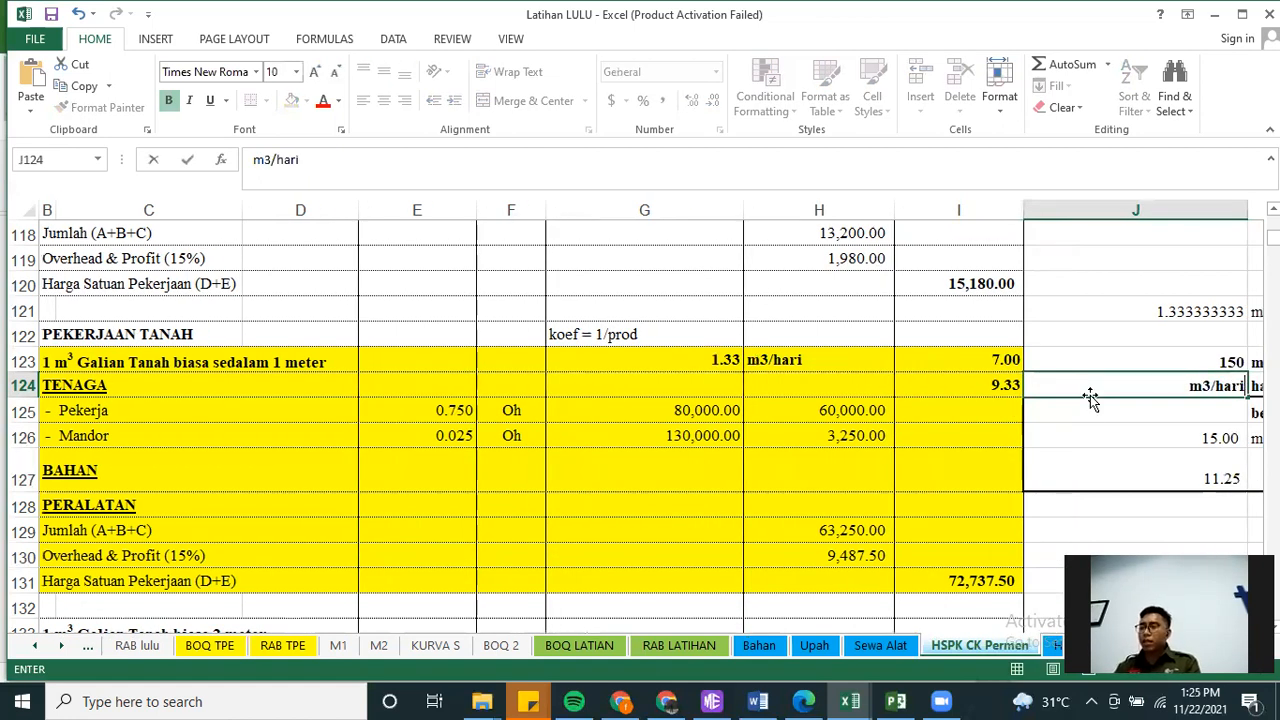
{"action": "key", "text": "Return"}
{"action": "left_click_drag", "start_coordinate": [1100, 425], "coordinate": [1143, 486]}
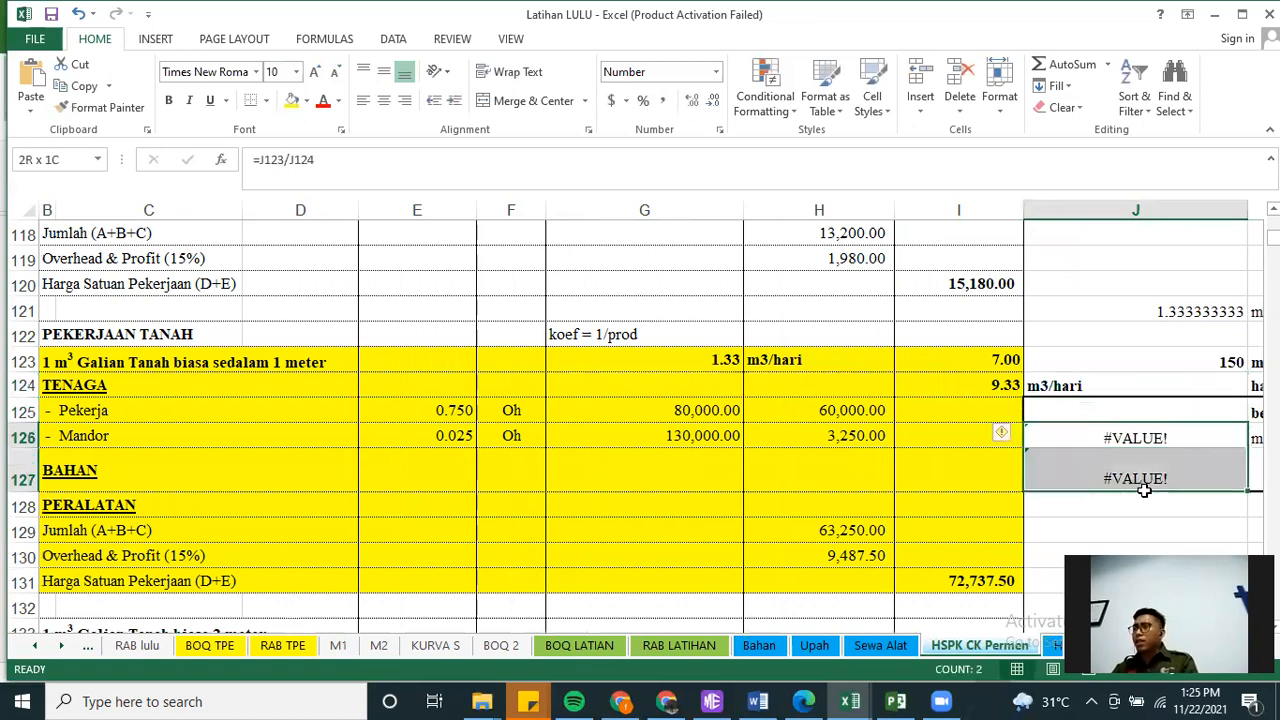
{"action": "left_click", "coordinate": [985, 385]}
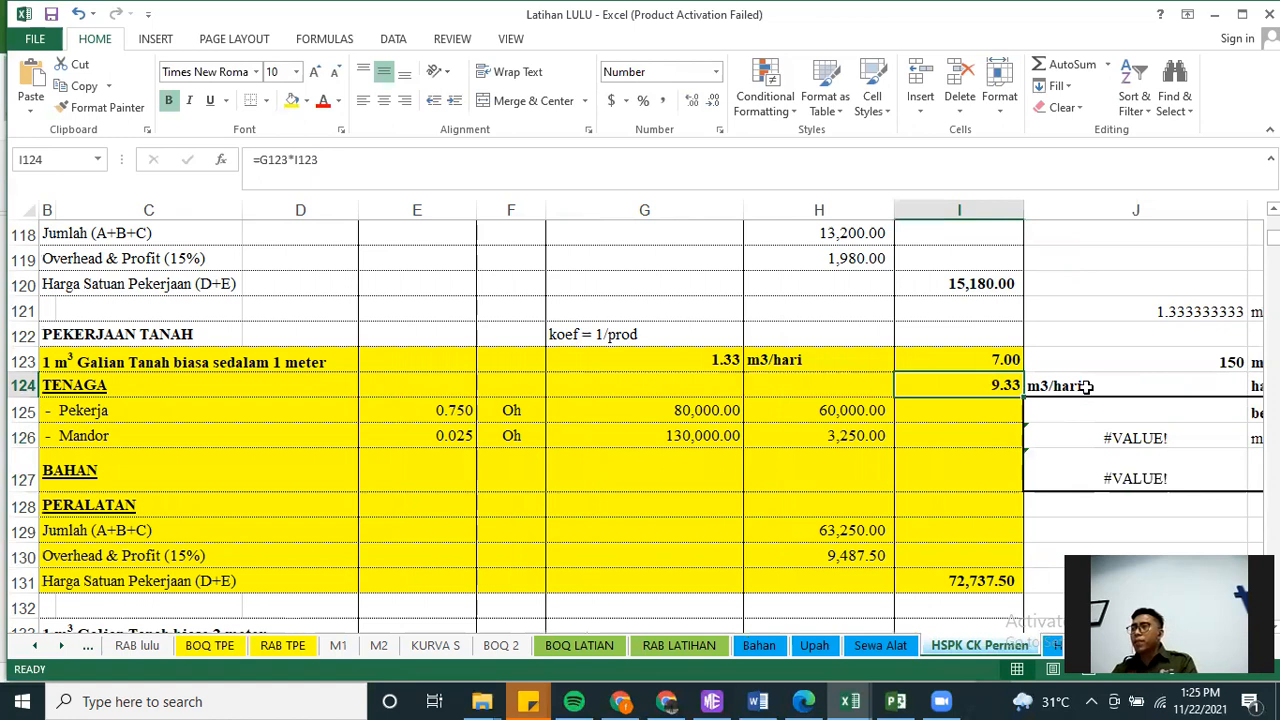
{"action": "left_click_drag", "start_coordinate": [1087, 387], "coordinate": [1002, 388]}
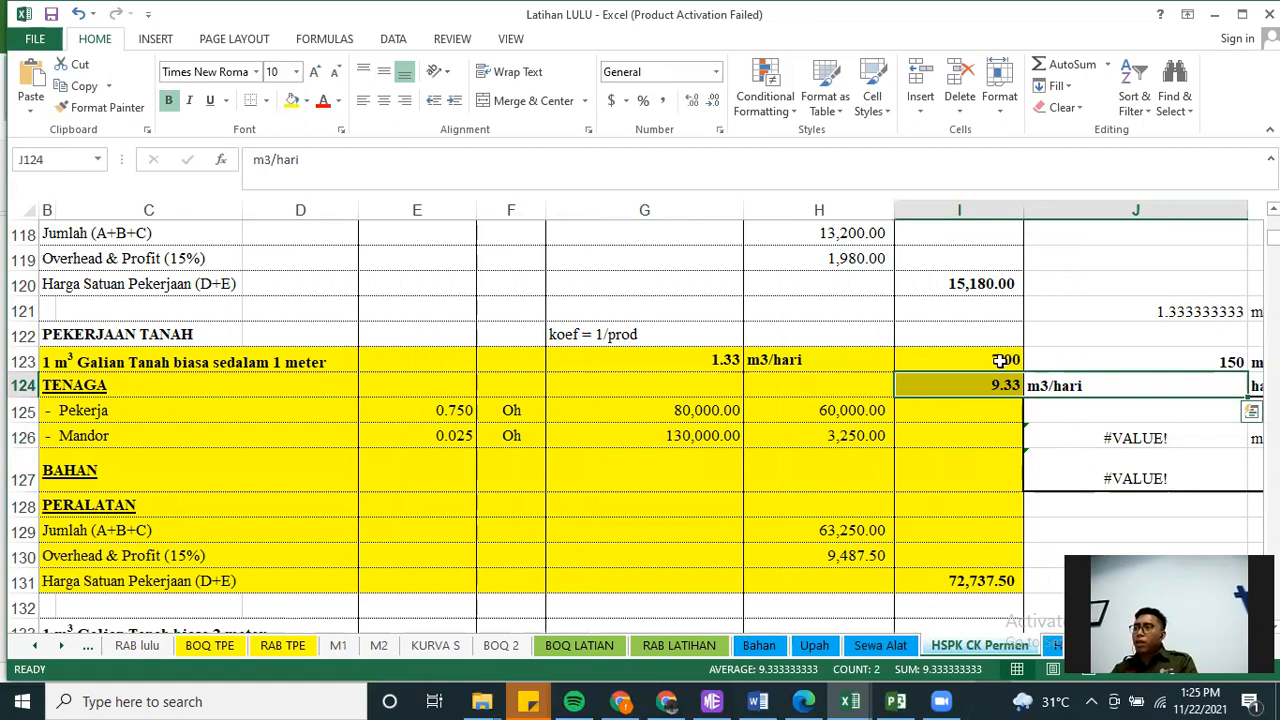
Look up the Galian pondasi volume in Project and enter 43.2 in cell E121 of the Latihan LULU workbook
{"action": "left_click", "coordinate": [895, 700]}
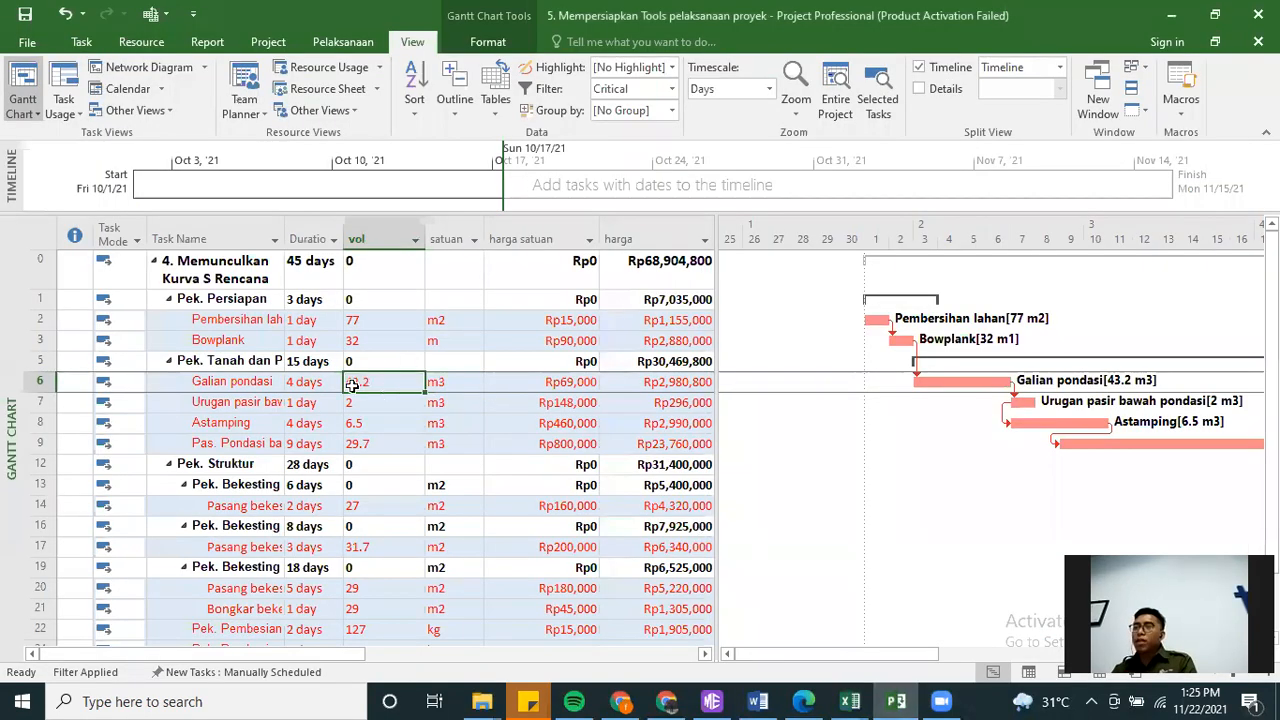
{"action": "left_click", "coordinate": [1175, 17]}
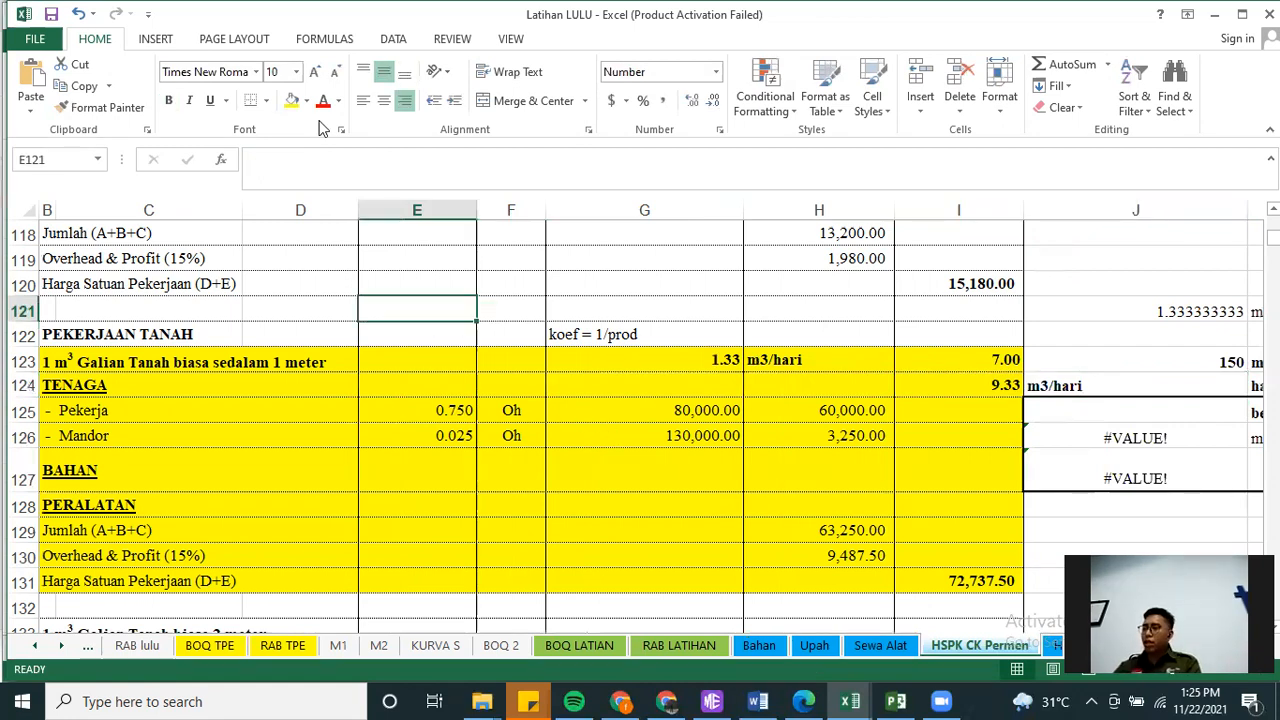
{"action": "type", "text": "43.2"}
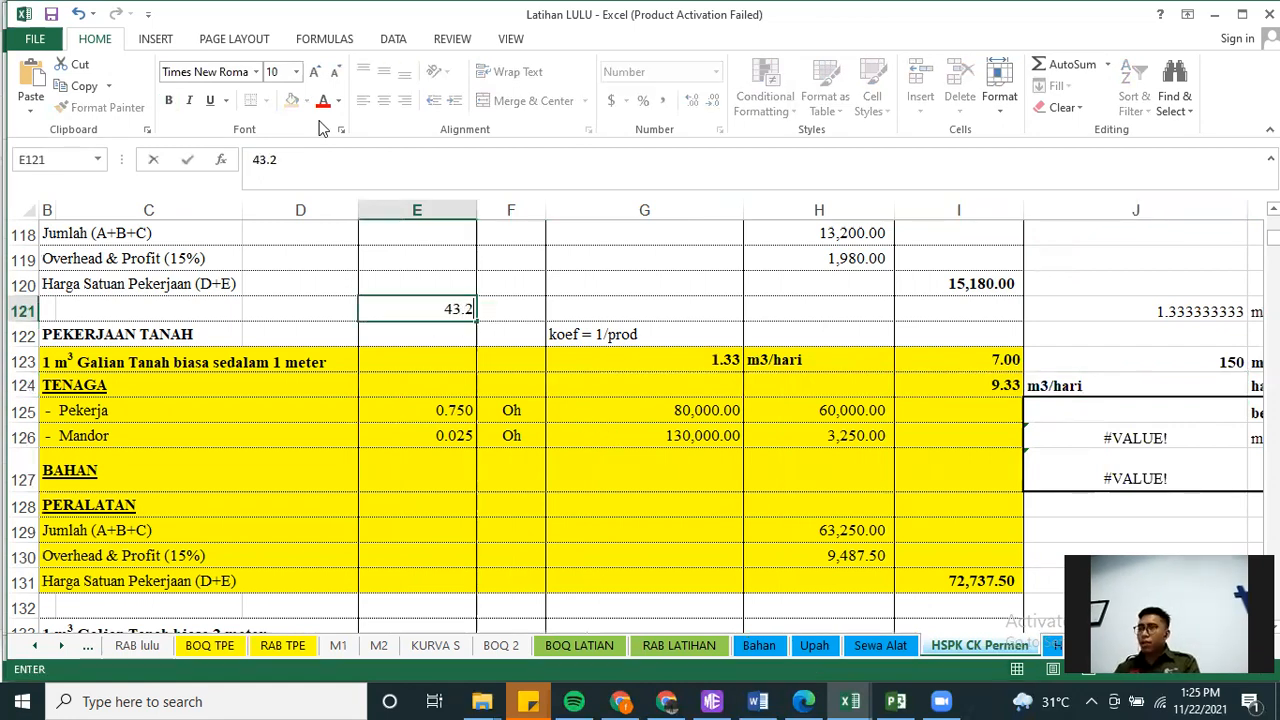
{"action": "key", "text": "Tab"}
{"action": "key", "text": "Right"}
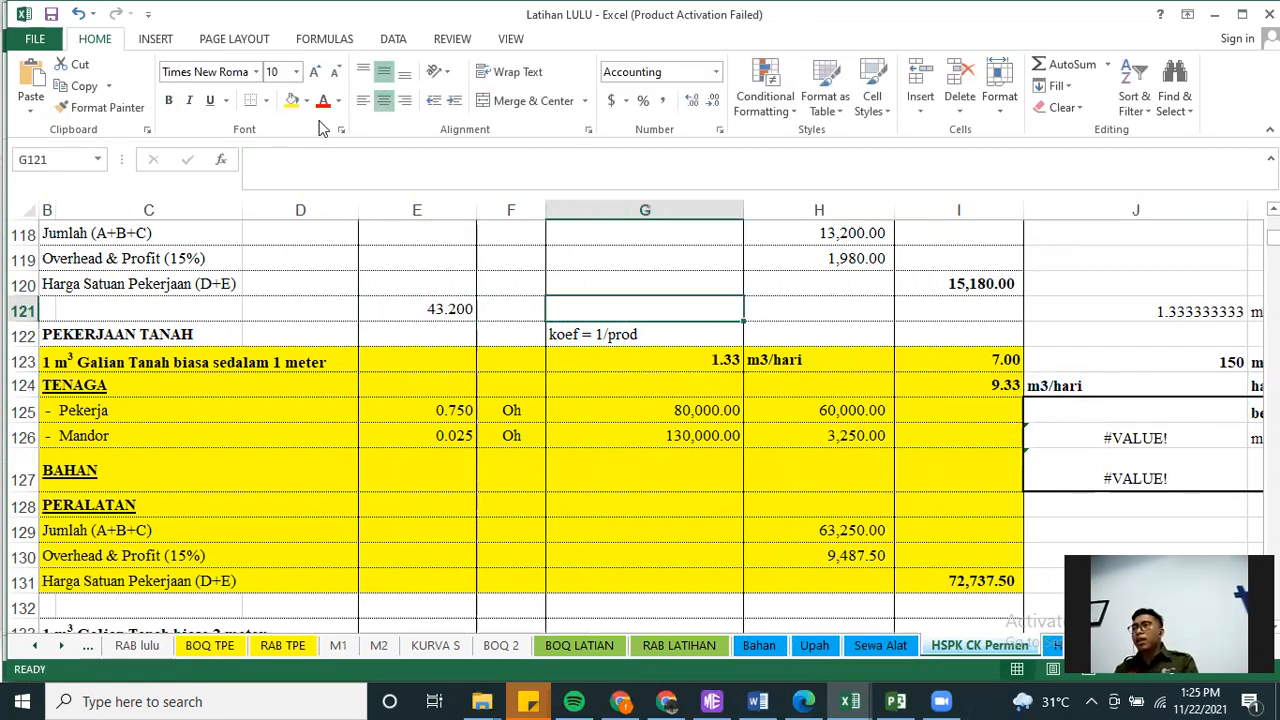
{"action": "key", "text": "Up"}
{"action": "key", "text": "Right"}
{"action": "key", "text": "Right"}
{"action": "key", "text": "Right"}
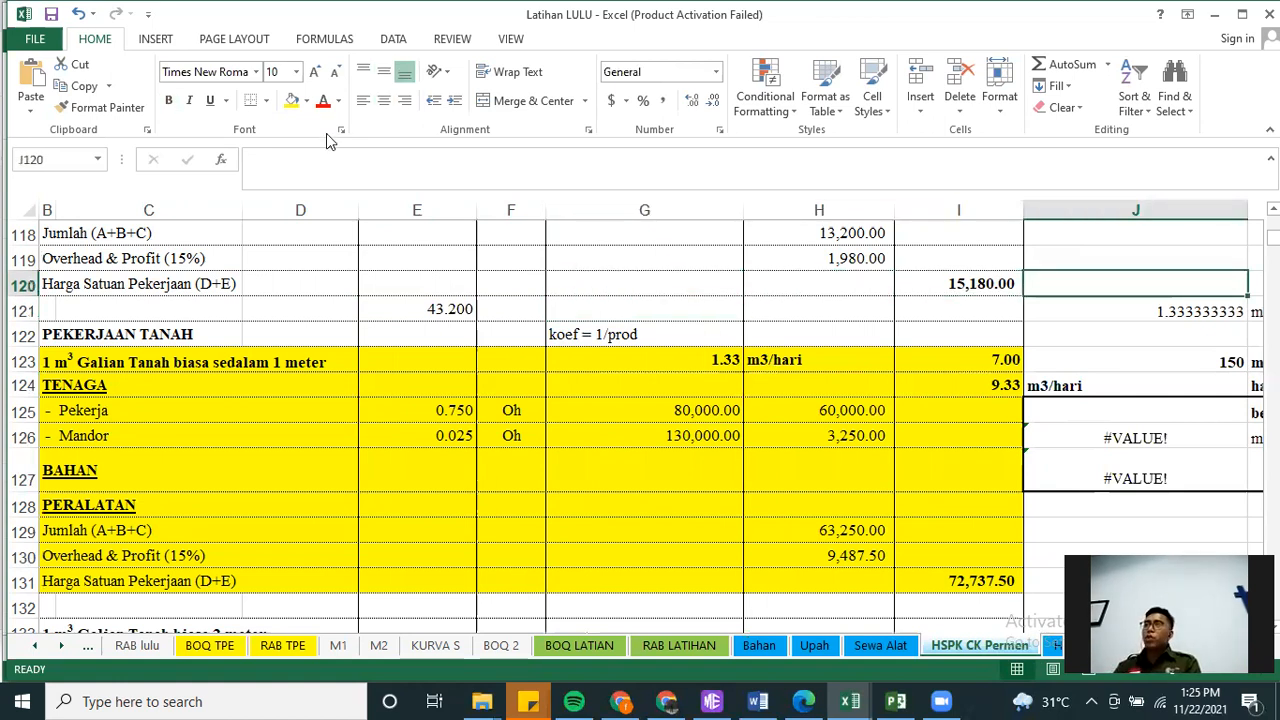
Handwrite the duration formula D = V / Pro as a yellow on-screen annotation above the Galian Tanah analysis
{"action": "left_click", "coordinate": [628, 166]}
{"action": "mouse_move", "coordinate": [609, 165]}
{"action": "left_mouse_down"}
{"action": "mouse_move", "coordinate": [610, 220]}
{"action": "mouse_move", "coordinate": [640, 195]}
{"action": "mouse_move", "coordinate": [612, 214]}
{"action": "mouse_move", "coordinate": [694, 188]}
{"action": "mouse_move", "coordinate": [707, 207]}
{"action": "left_mouse_up"}
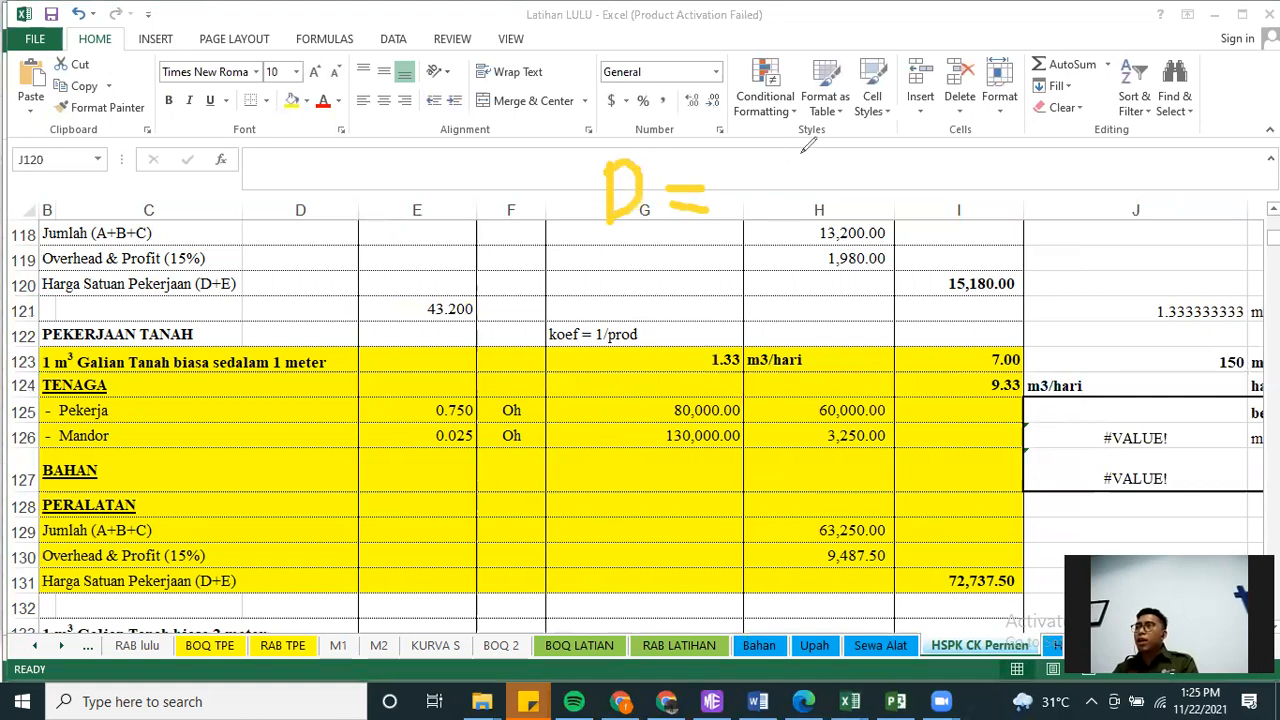
{"action": "left_click_drag", "start_coordinate": [803, 148], "coordinate": [833, 152]}
{"action": "left_click_drag", "start_coordinate": [766, 200], "coordinate": [874, 201]}
{"action": "mouse_move", "coordinate": [779, 228]}
{"action": "left_mouse_down"}
{"action": "mouse_move", "coordinate": [779, 296]}
{"action": "mouse_move", "coordinate": [784, 268]}
{"action": "mouse_move", "coordinate": [812, 285]}
{"action": "mouse_move", "coordinate": [830, 255]}
{"action": "left_mouse_up"}
{"action": "left_click_drag", "start_coordinate": [845, 262], "coordinate": [843, 265]}
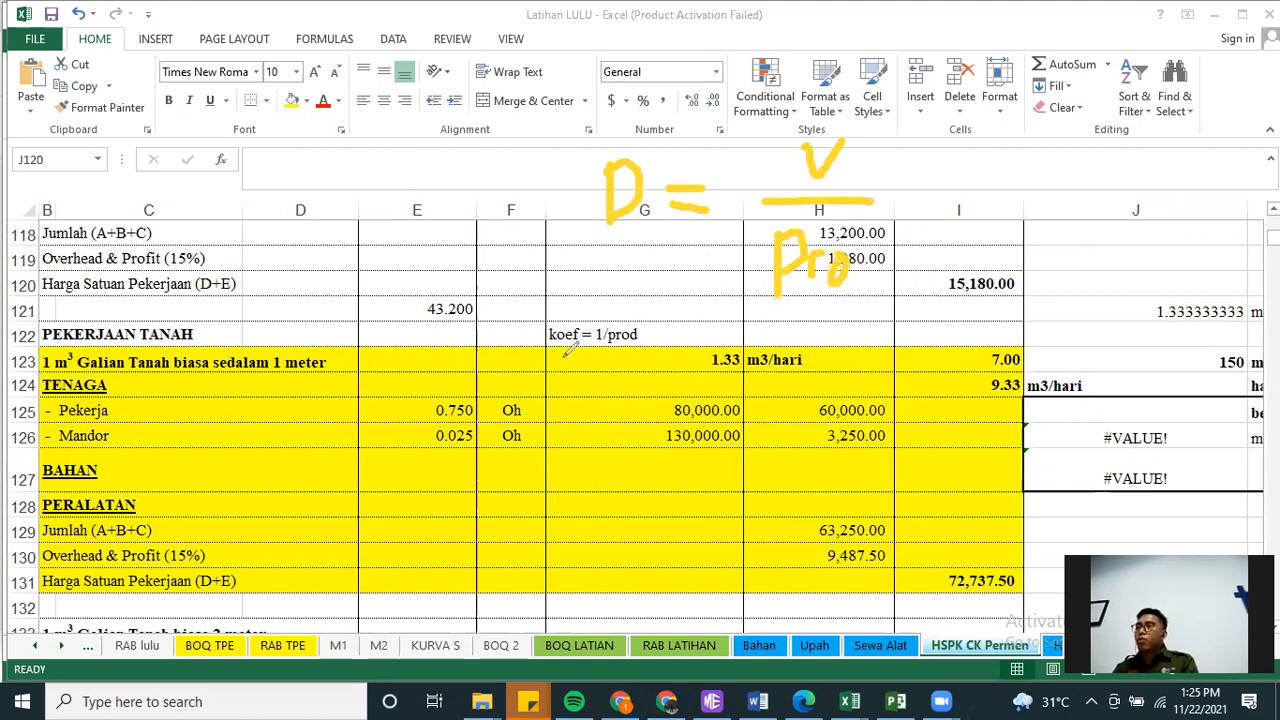
Circle the volume in E121 and extend the handwritten formula with = 43.2 / 9.33
{"action": "mouse_move", "coordinate": [449, 288]}
{"action": "left_mouse_down"}
{"action": "mouse_move", "coordinate": [425, 289]}
{"action": "mouse_move", "coordinate": [413, 315]}
{"action": "mouse_move", "coordinate": [455, 336]}
{"action": "mouse_move", "coordinate": [484, 292]}
{"action": "mouse_move", "coordinate": [435, 289]}
{"action": "left_mouse_up"}
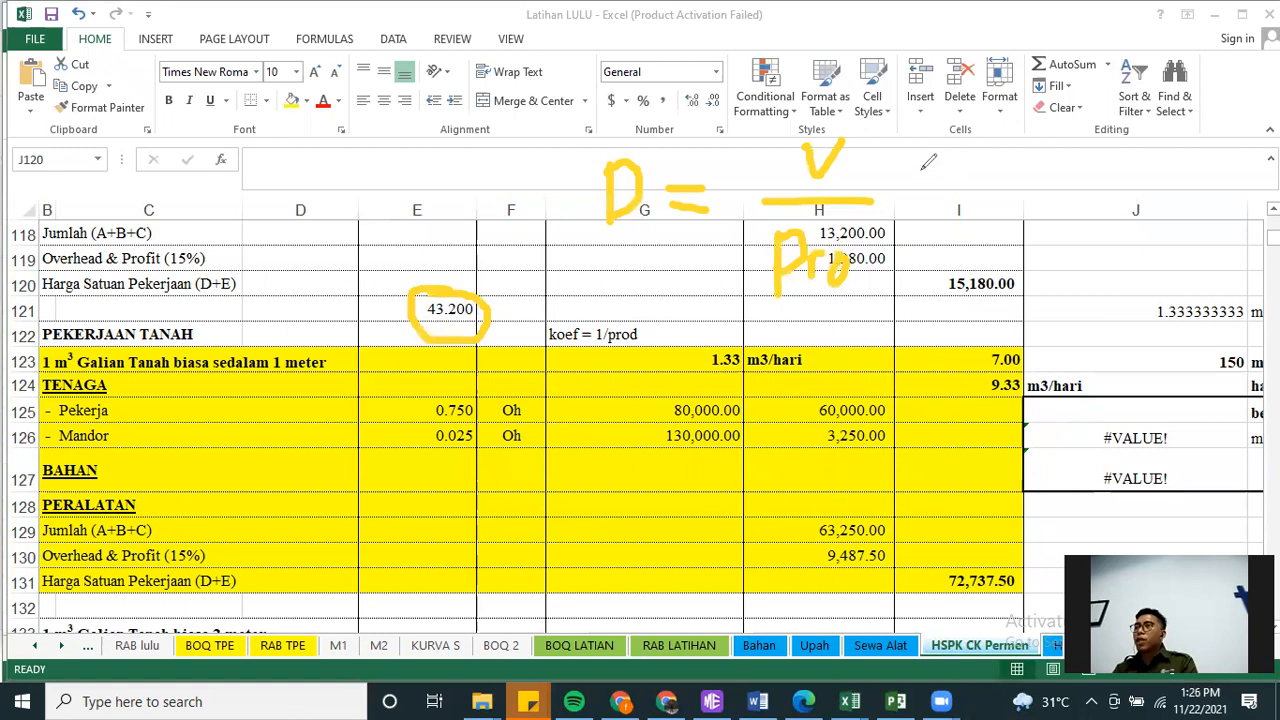
{"action": "left_click_drag", "start_coordinate": [903, 186], "coordinate": [930, 188]}
{"action": "left_click_drag", "start_coordinate": [890, 211], "coordinate": [934, 211]}
{"action": "mouse_move", "coordinate": [982, 144]}
{"action": "left_mouse_down"}
{"action": "mouse_move", "coordinate": [972, 160]}
{"action": "mouse_move", "coordinate": [1006, 160]}
{"action": "mouse_move", "coordinate": [988, 198]}
{"action": "left_mouse_up"}
{"action": "mouse_move", "coordinate": [1004, 146]}
{"action": "left_mouse_down"}
{"action": "mouse_move", "coordinate": [1040, 172]}
{"action": "mouse_move", "coordinate": [1030, 198]}
{"action": "left_mouse_up"}
{"action": "mouse_move", "coordinate": [1062, 158]}
{"action": "left_mouse_down"}
{"action": "mouse_move", "coordinate": [1080, 195]}
{"action": "mouse_move", "coordinate": [1104, 204]}
{"action": "left_mouse_up"}
{"action": "left_click_drag", "start_coordinate": [950, 222], "coordinate": [1098, 210]}
{"action": "mouse_move", "coordinate": [1000, 228]}
{"action": "left_mouse_down"}
{"action": "mouse_move", "coordinate": [996, 272]}
{"action": "mouse_move", "coordinate": [1052, 248]}
{"action": "mouse_move", "coordinate": [1040, 268]}
{"action": "mouse_move", "coordinate": [1100, 252]}
{"action": "mouse_move", "coordinate": [1084, 282]}
{"action": "left_mouse_up"}
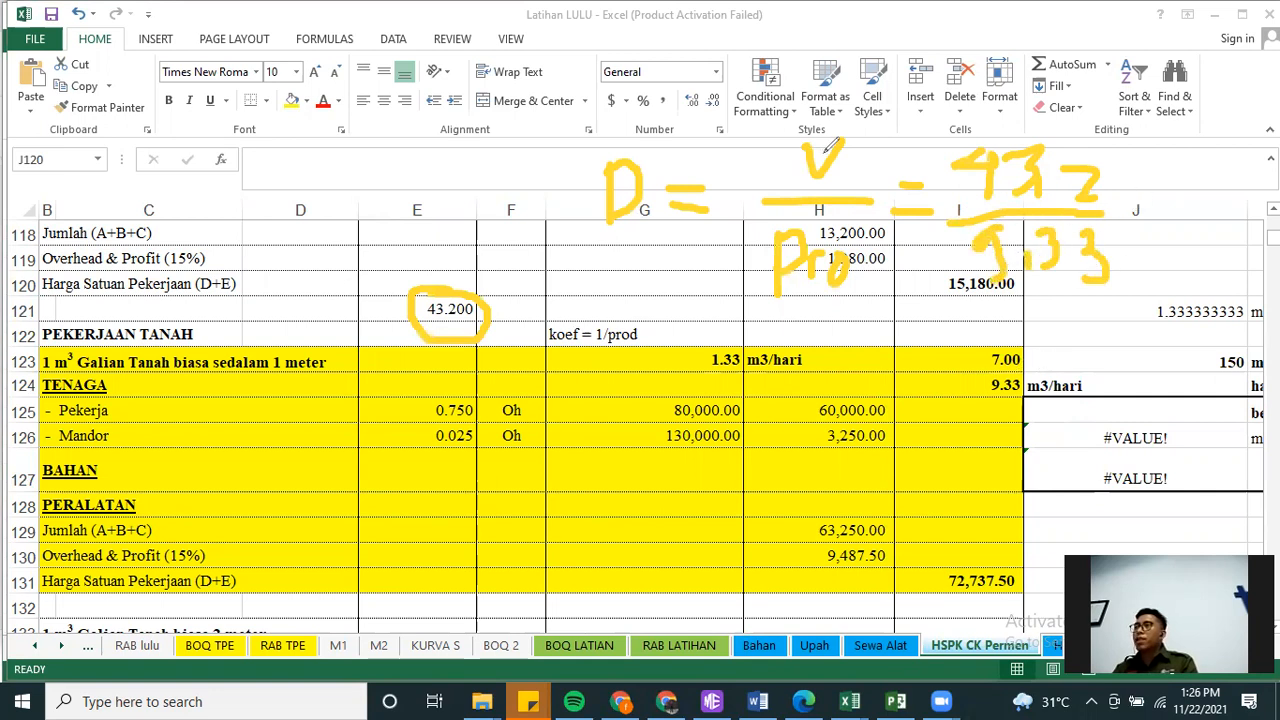
Calculate the duration in cell G121 by dividing the volume in E121 by the crew's daily output in I124
{"action": "left_click", "coordinate": [613, 306]}
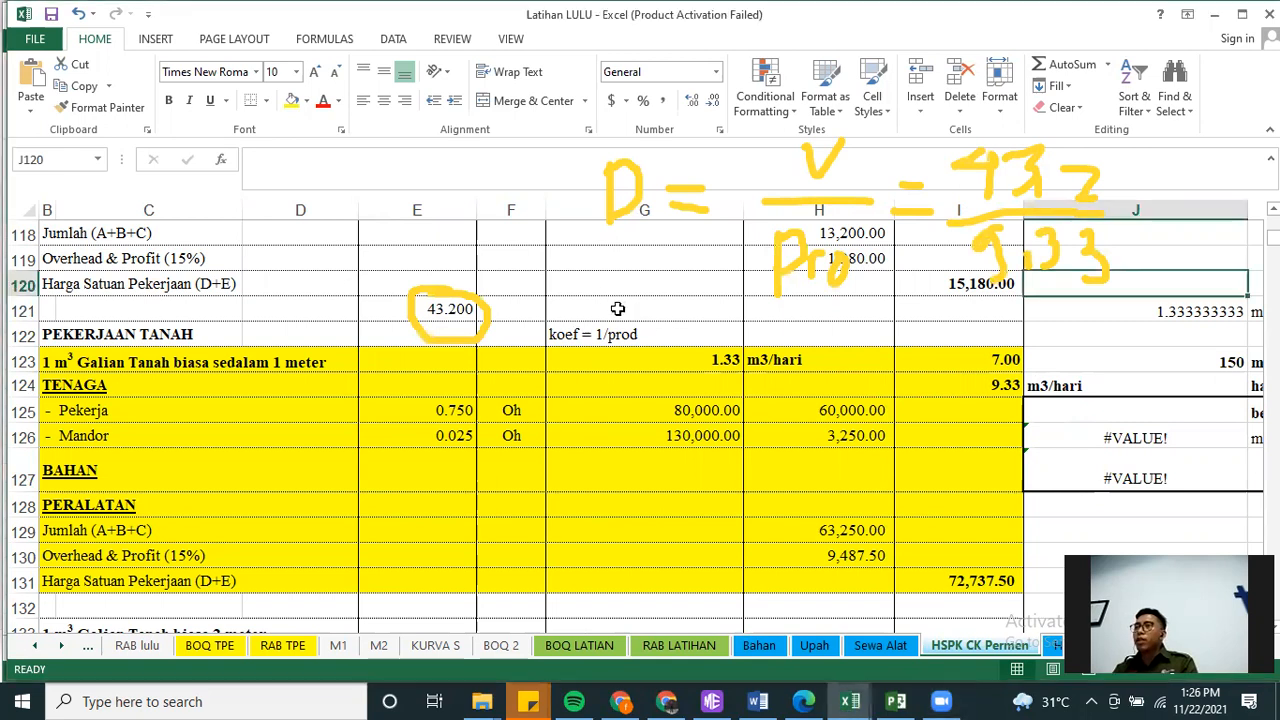
{"action": "type", "text": "="}
{"action": "key", "text": "Left"}
{"action": "key", "text": "Left"}
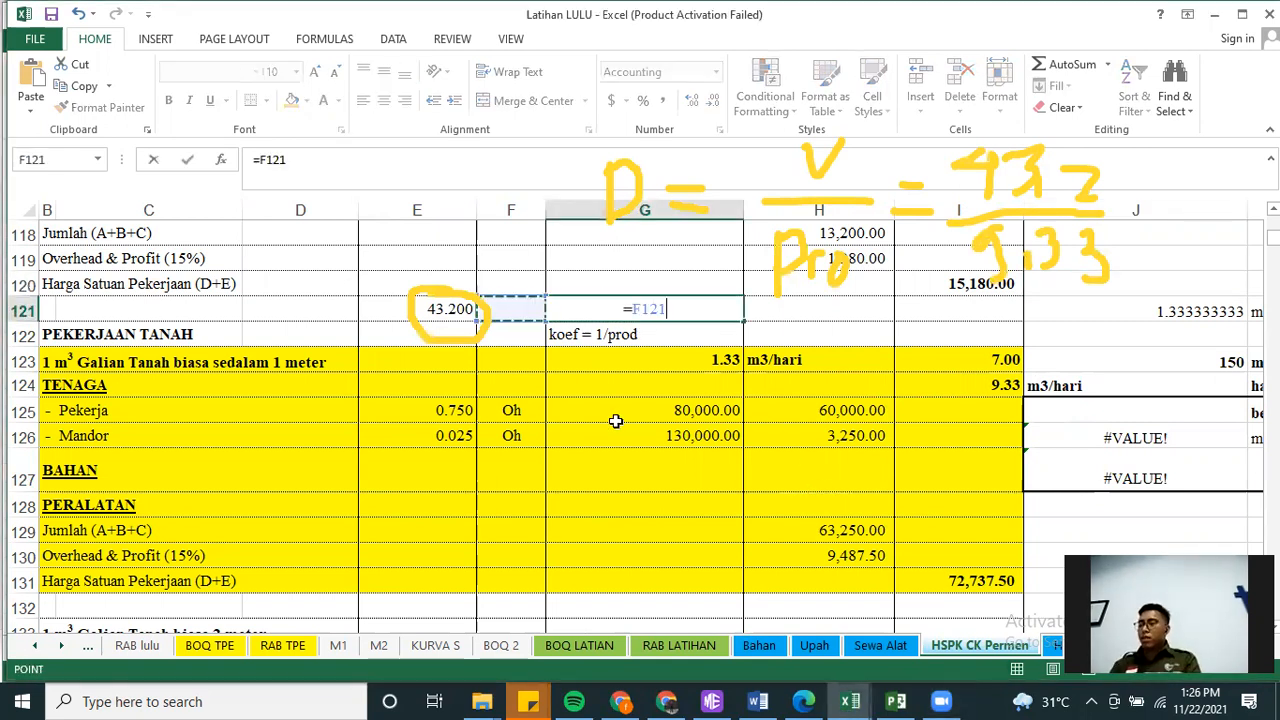
{"action": "type", "text": "/"}
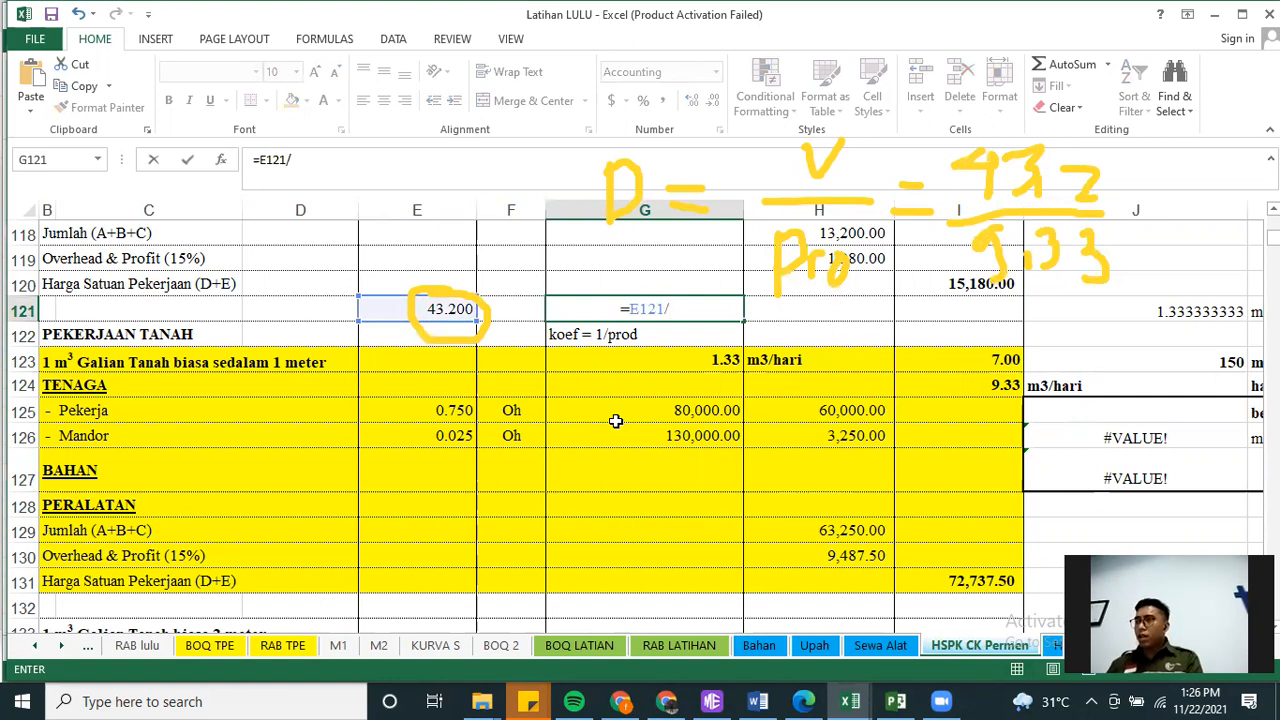
{"action": "key", "text": "Down"}
{"action": "key", "text": "Right"}
{"action": "key", "text": "Right"}
{"action": "key", "text": "Right"}
{"action": "key", "text": "Down"}
{"action": "key", "text": "Down"}
{"action": "key", "text": "Left"}
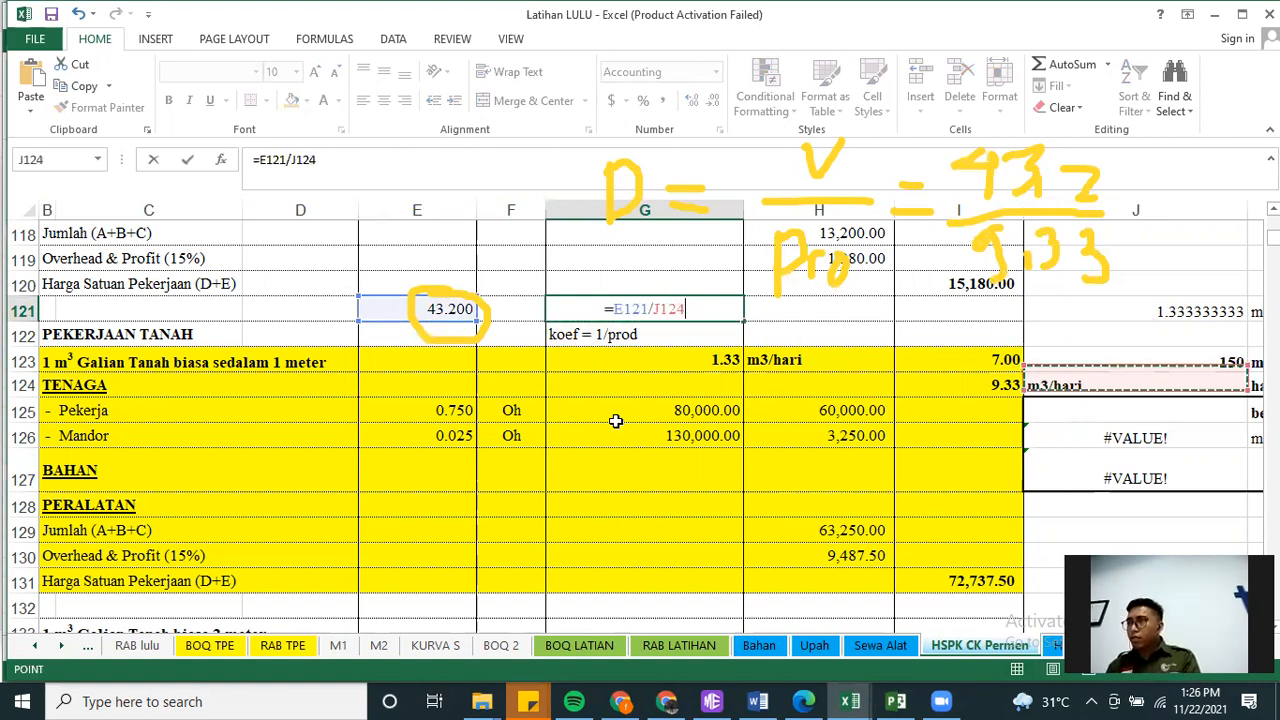
{"action": "key", "text": "Return"}
{"action": "key", "text": "Up"}
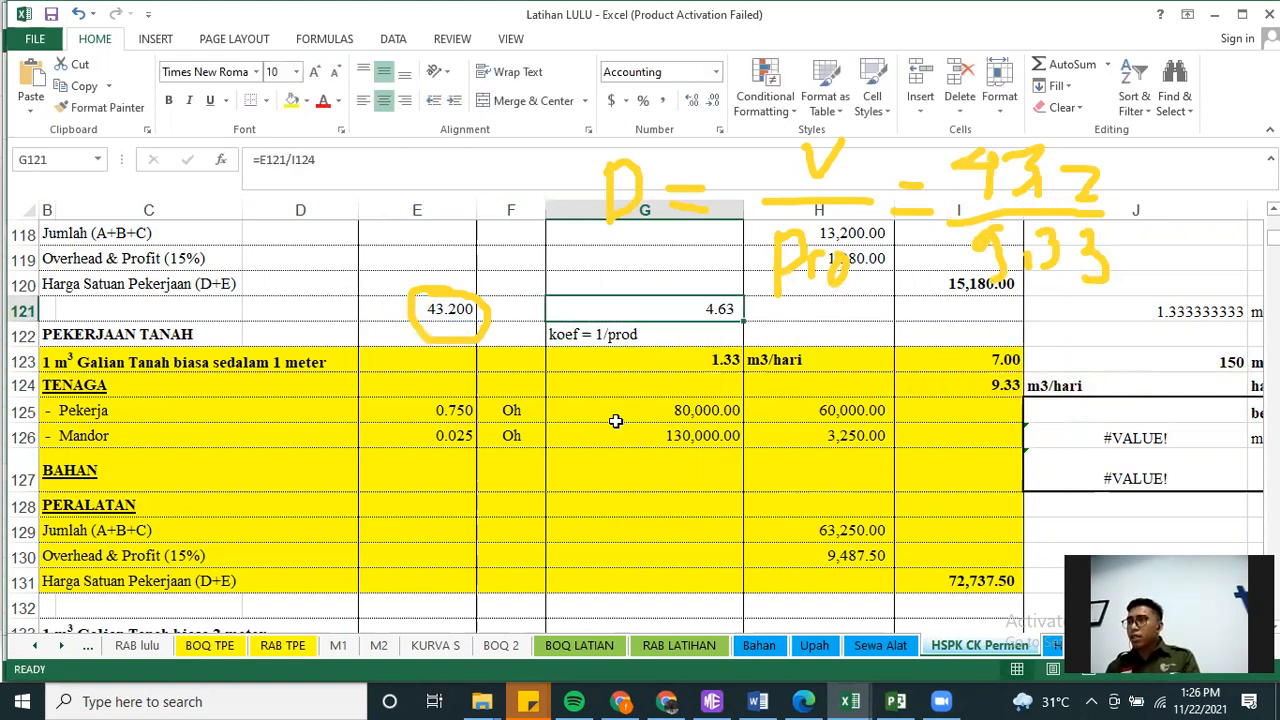
Label the calculated duration with the unit "hari" in cell H121
{"action": "left_click", "coordinate": [795, 312]}
{"action": "type", "text": "hari"}
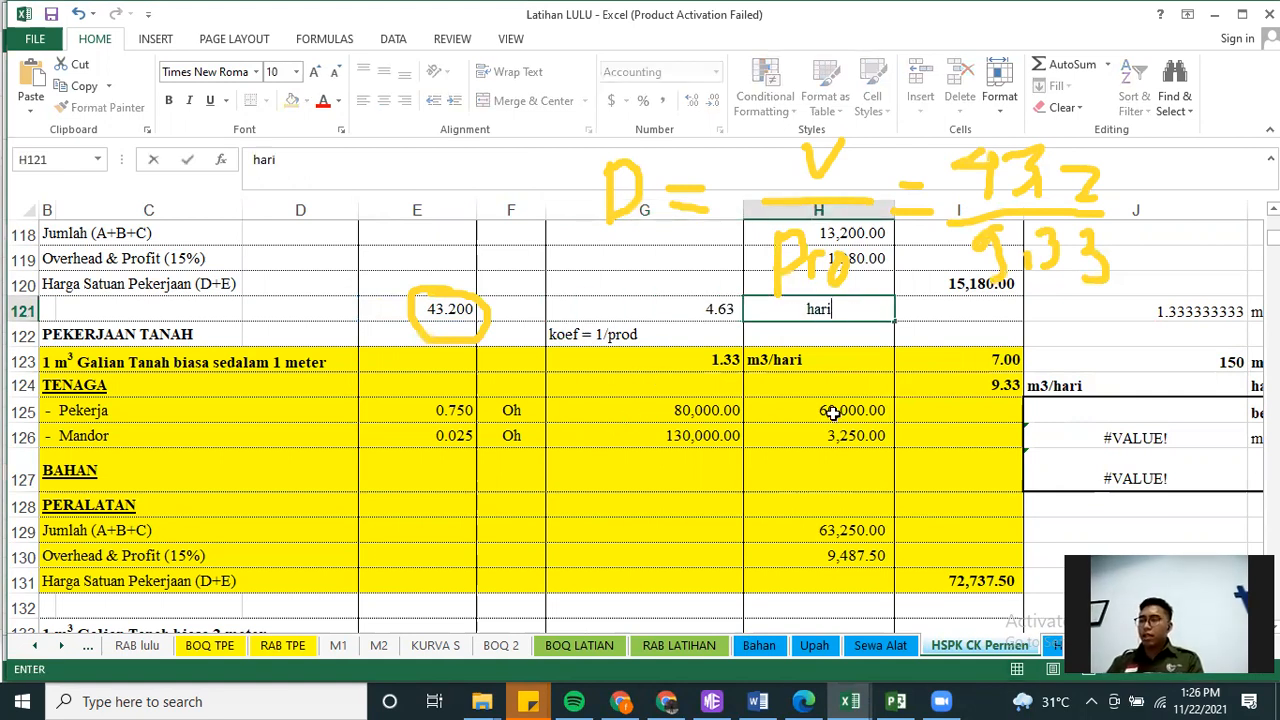
{"action": "key", "text": "Return"}
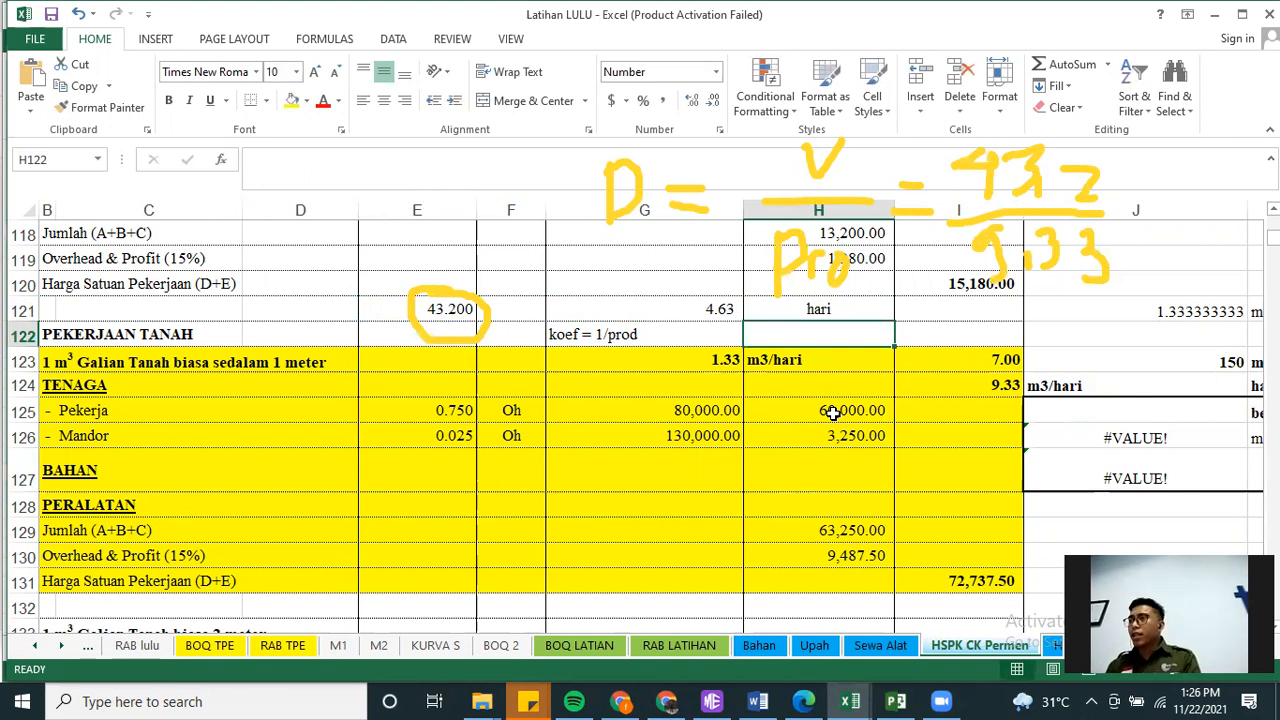
Change the number of workers in cell I123 to 8
{"action": "key", "text": "Up"}
{"action": "key", "text": "Left"}
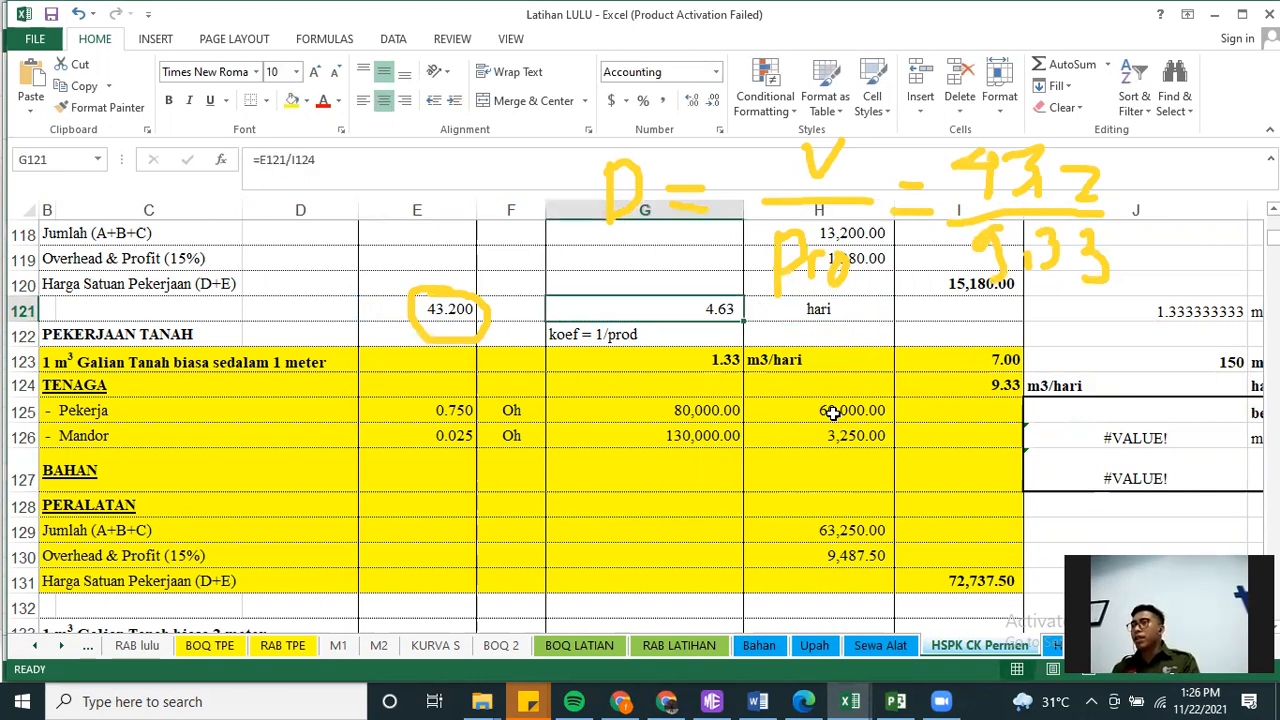
{"action": "key", "text": "Right"}
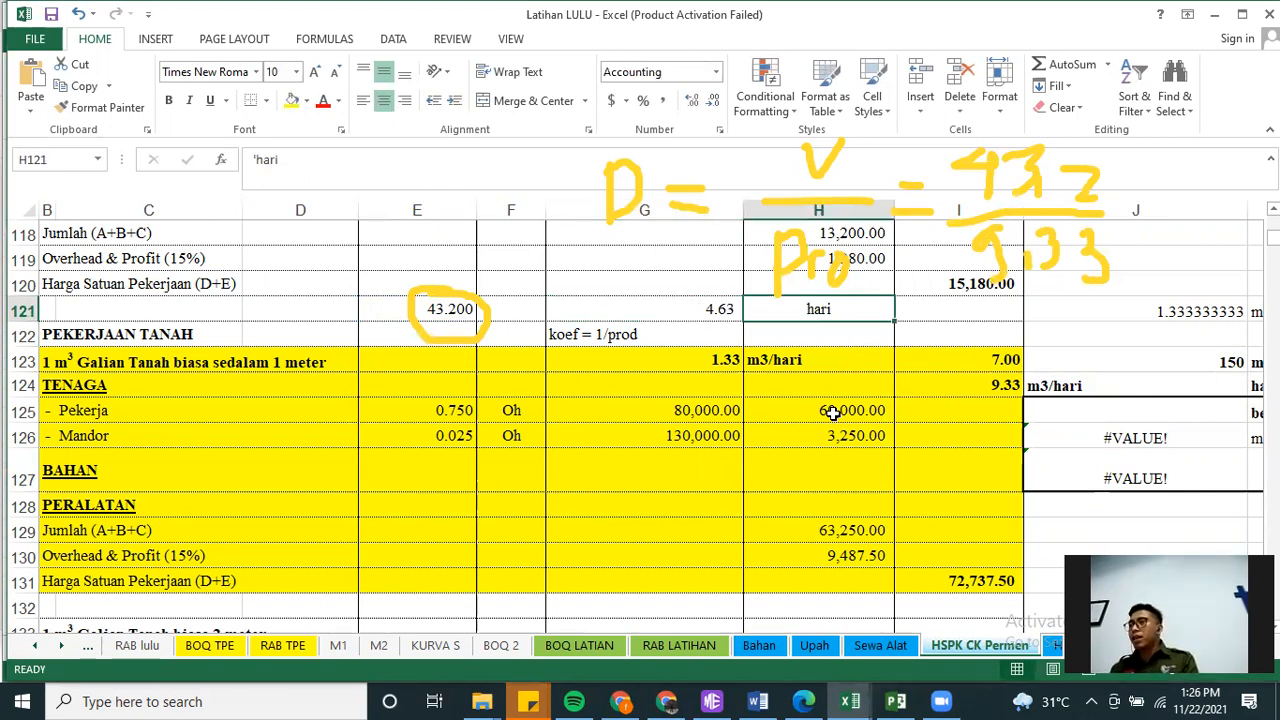
{"action": "key", "text": "Left"}
{"action": "key", "text": "Right"}
{"action": "key", "text": "Down"}
{"action": "key", "text": "Down"}
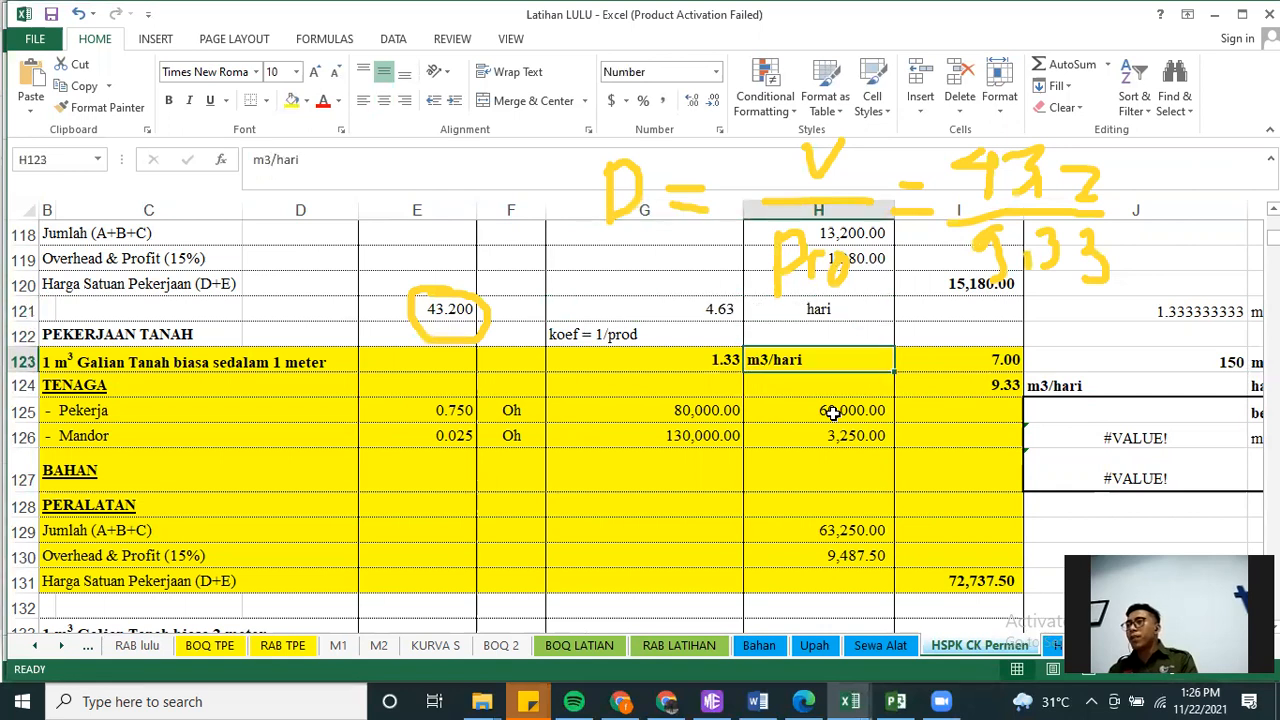
{"action": "key", "text": "Right"}
{"action": "type", "text": "8"}
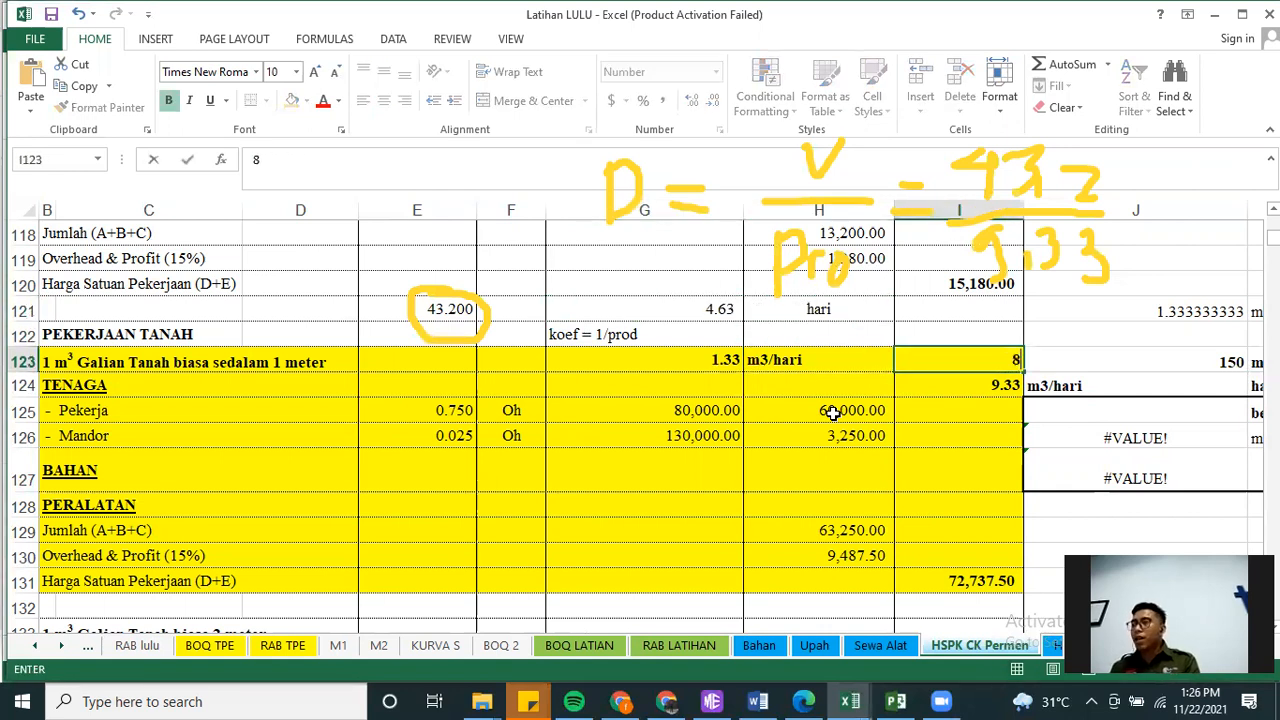
{"action": "key", "text": "Return"}
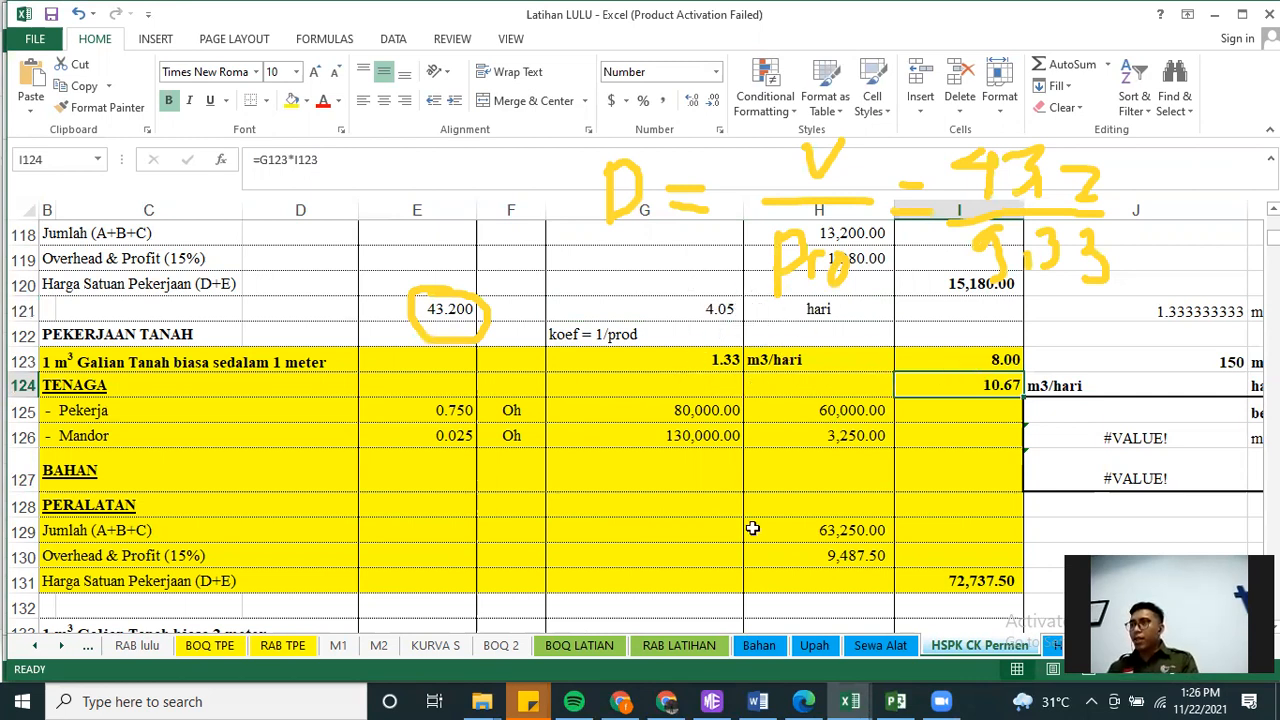
Switch to Project and check the duration of the Galian pondasi task against the calculated one
{"action": "left_click", "coordinate": [896, 701]}
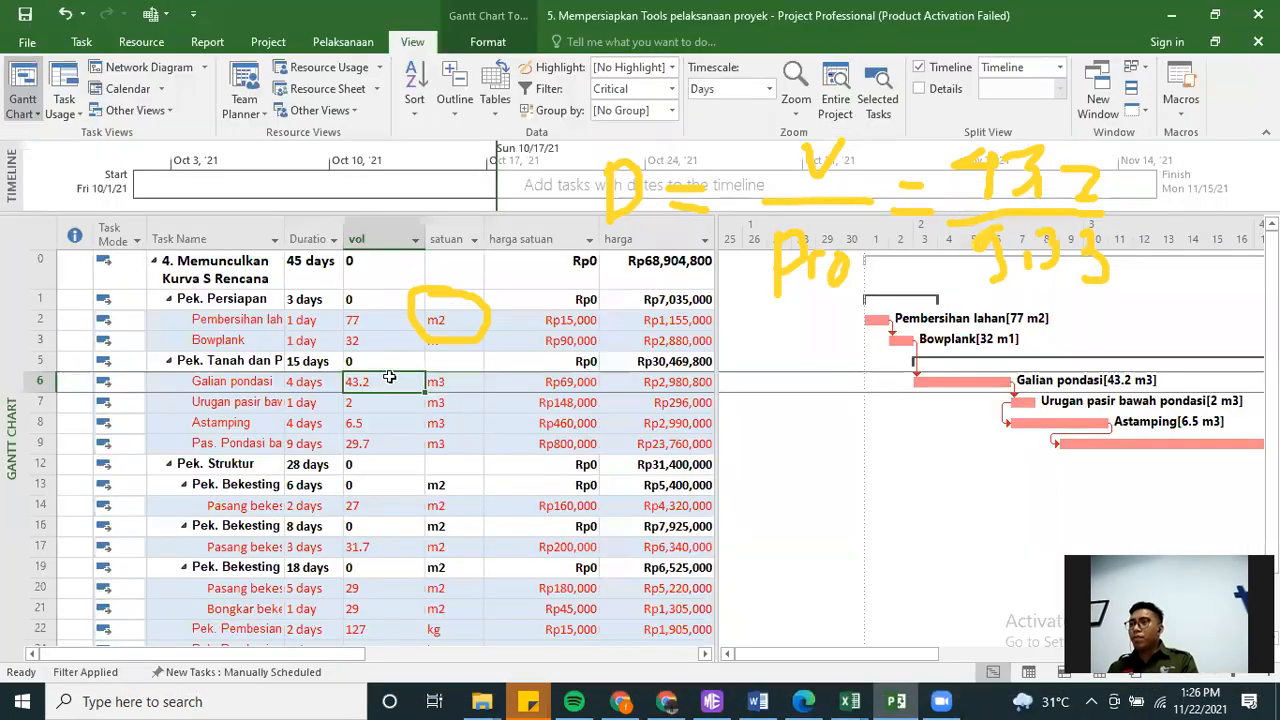
{"action": "left_click", "coordinate": [305, 381]}
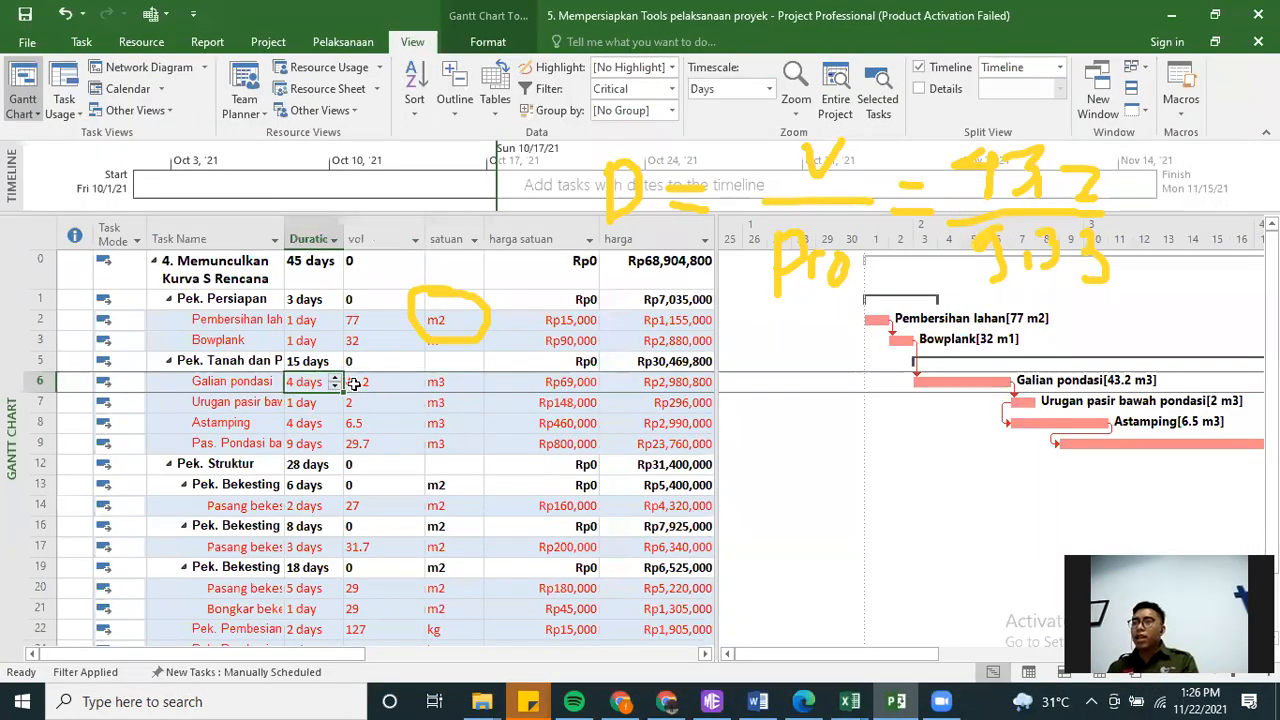